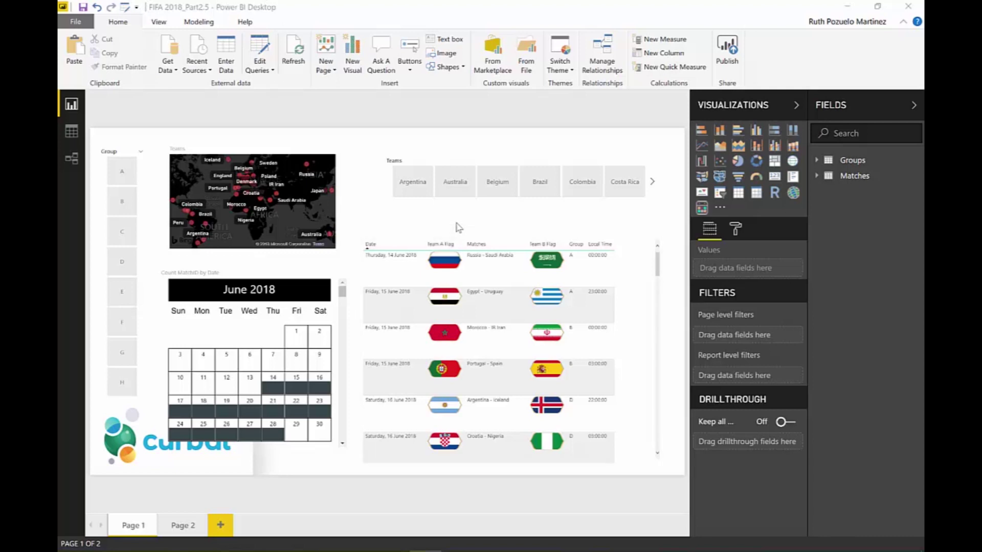
Step: Copy the matches table with flags and paste it onto Page 2
left_click(492, 237)
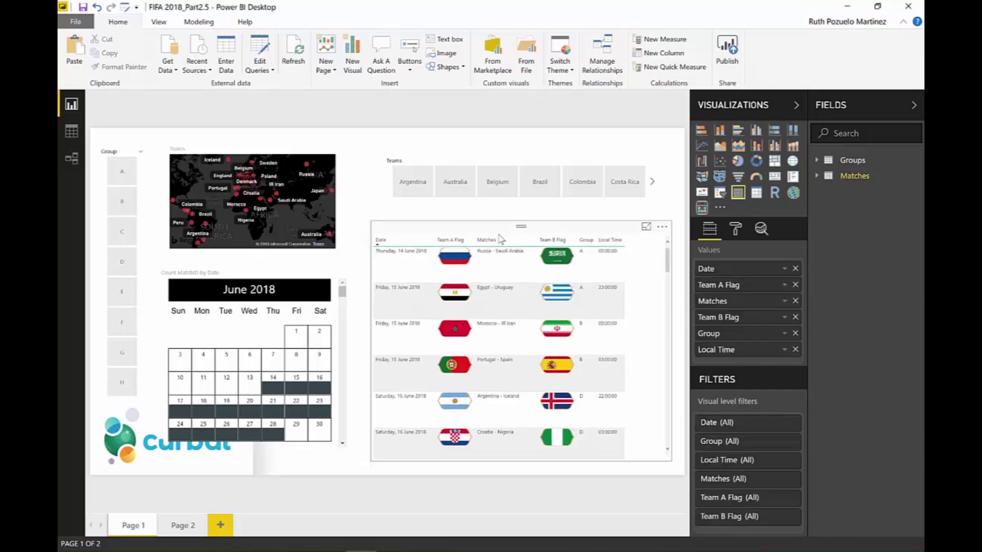
left_click(181, 527)
key("ctrl+v")
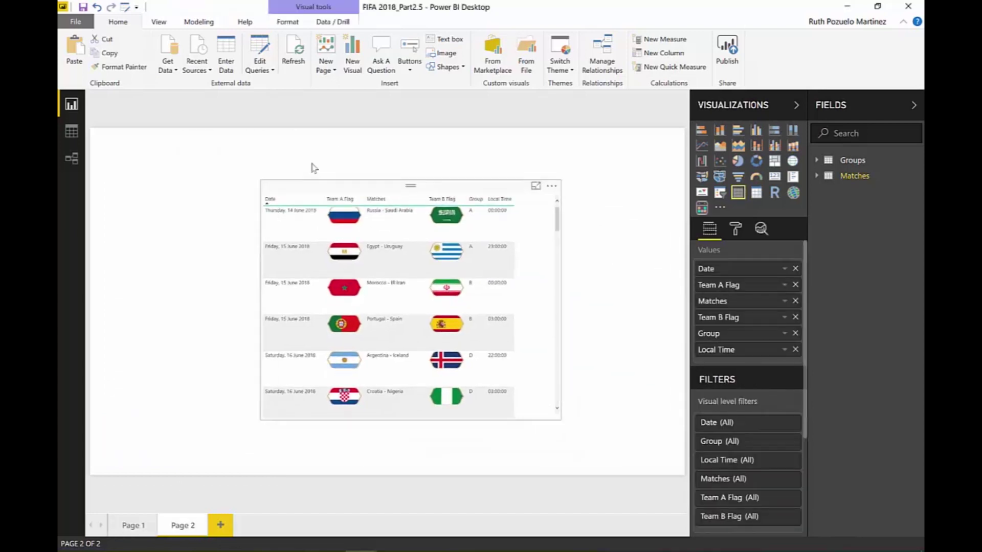
Step: Enlarge the pasted table so more match rows are visible
left_click_drag(527, 402, 568, 426)
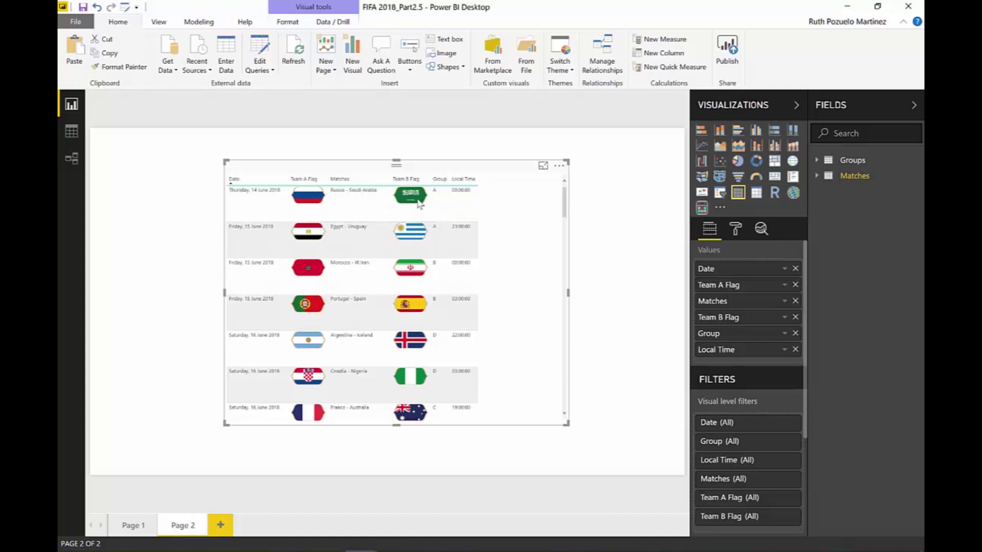
scroll(409, 286, "down", 2)
scroll(409, 288, "down", 6)
scroll(415, 276, "up", 8)
scroll(415, 225, "down", 10)
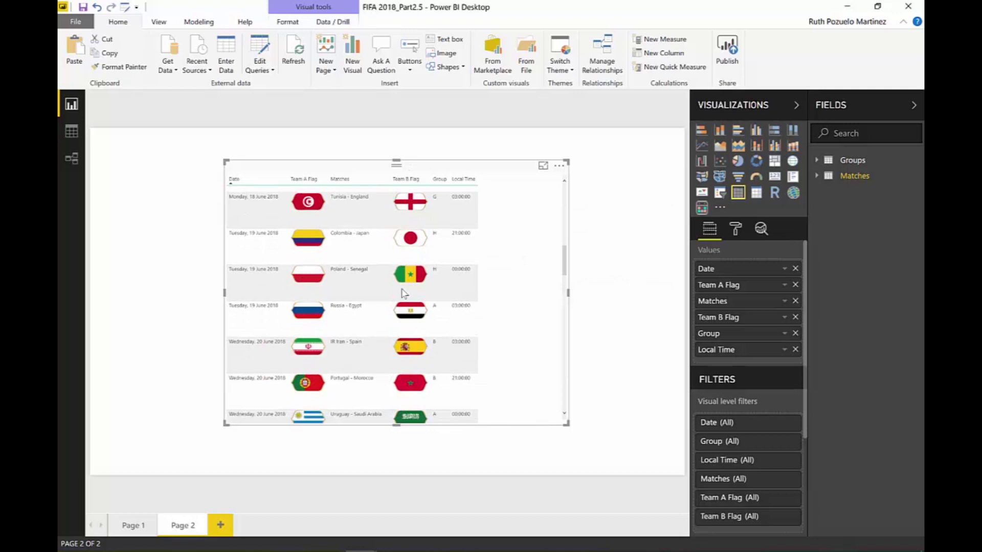
scroll(419, 241, "up", 10)
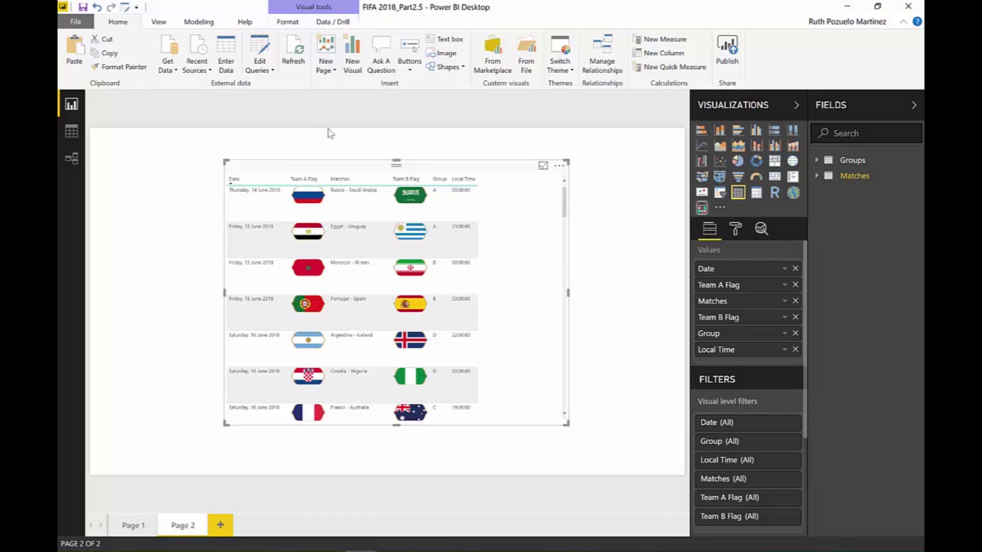
Step: Set a new UTCDiff value in Edit Parameters and apply it to shift the Local Time values
left_click(268, 73)
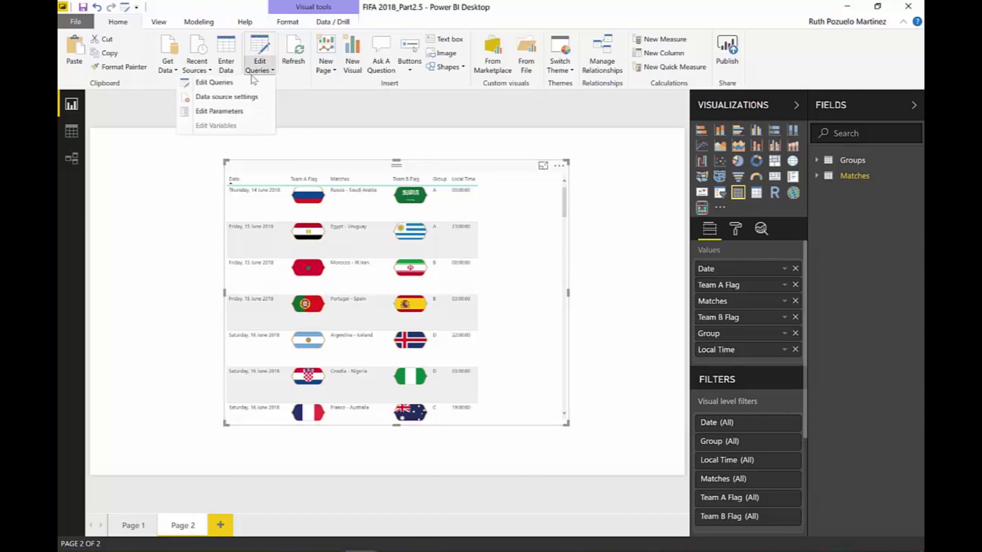
left_click(216, 110)
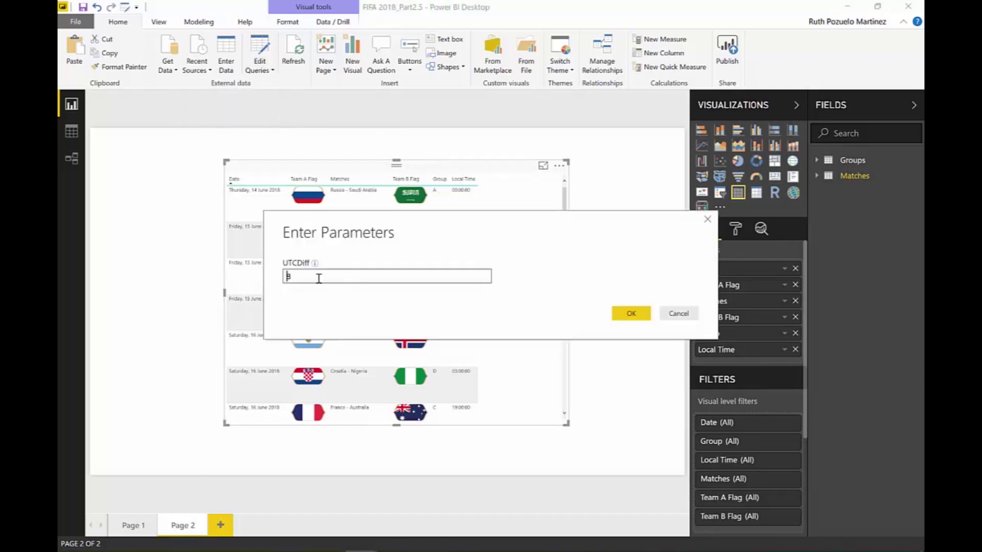
left_click(631, 313)
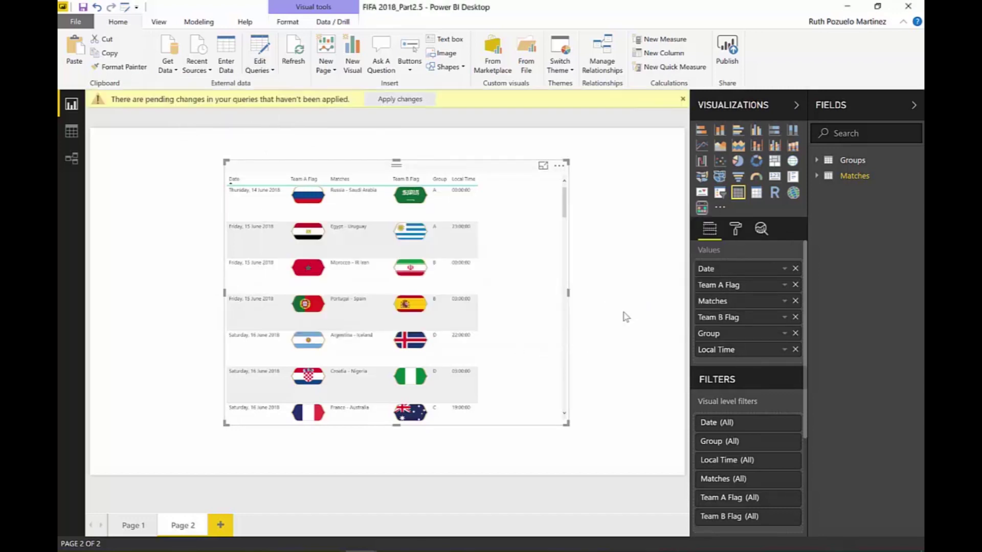
left_click(419, 104)
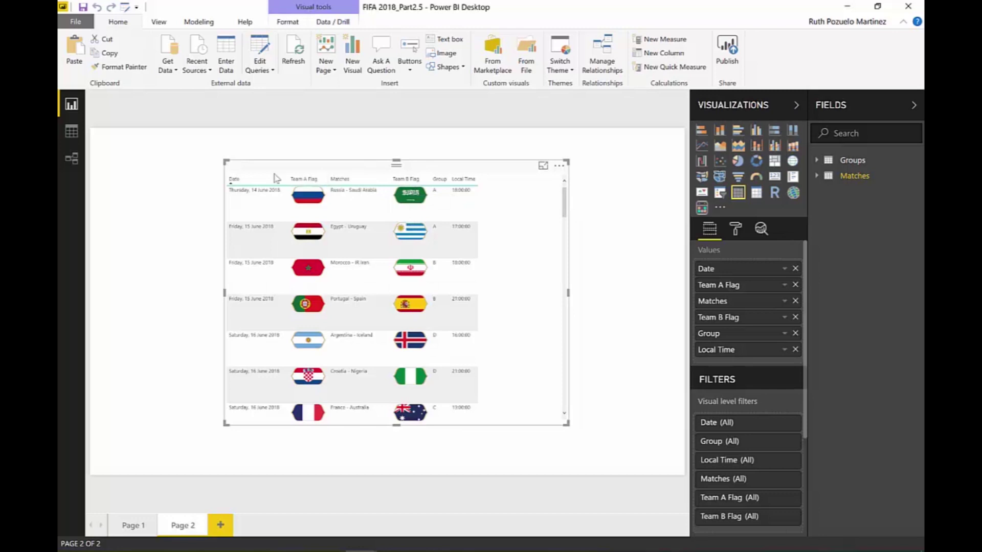
Step: Reposition the Matches and Groups tables in Model view to expose their Team A–Team link
left_click(75, 172)
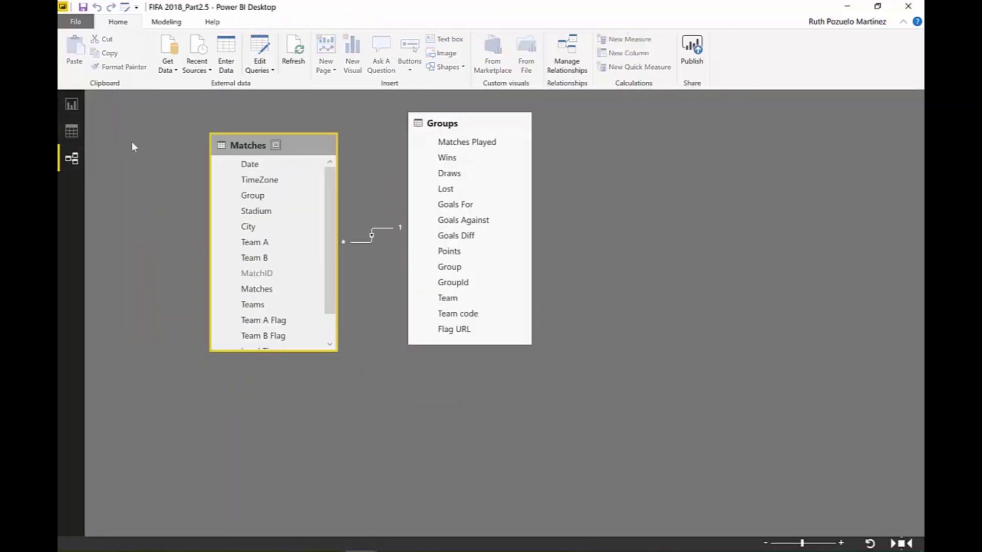
left_click_drag(232, 145, 158, 123)
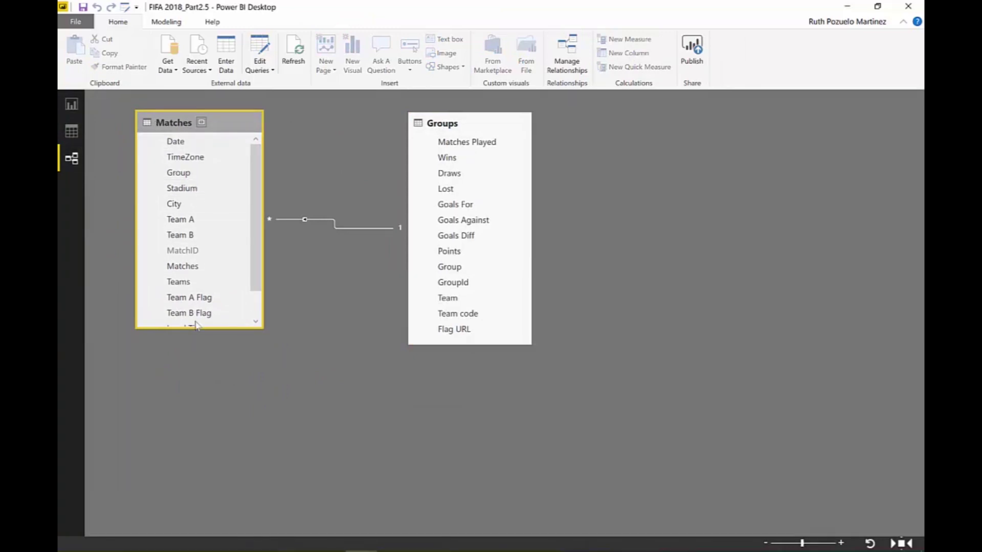
scroll(198, 210, "down", 1)
scroll(198, 210, "up", 1)
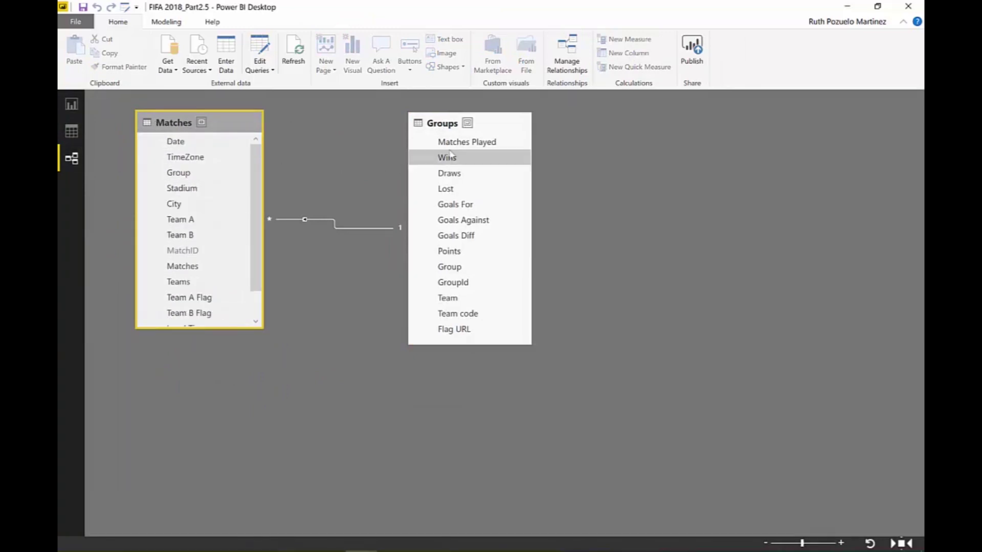
left_click_drag(410, 118, 377, 116)
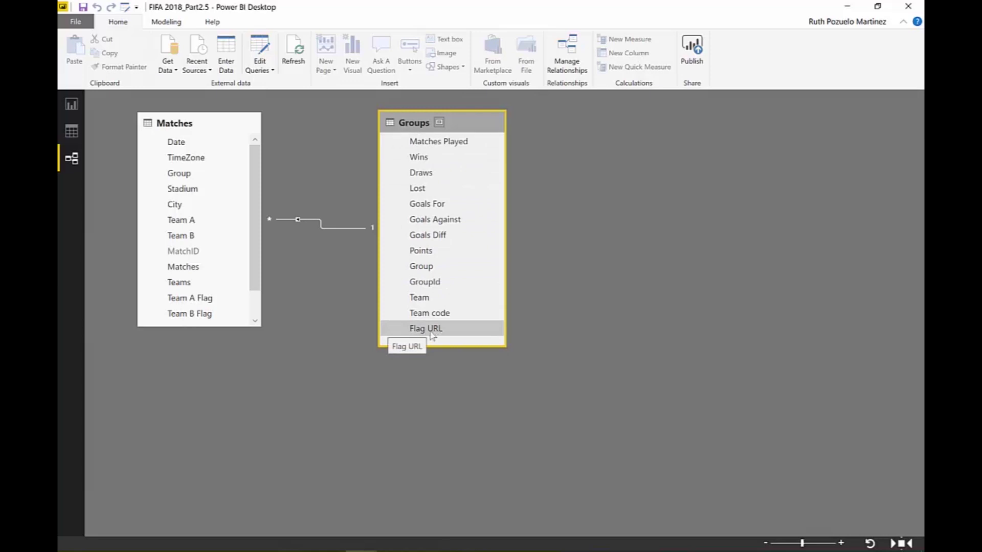
mouse_move(169, 125)
left_mouse_down()
mouse_move(212, 173)
mouse_move(172, 124)
left_mouse_up()
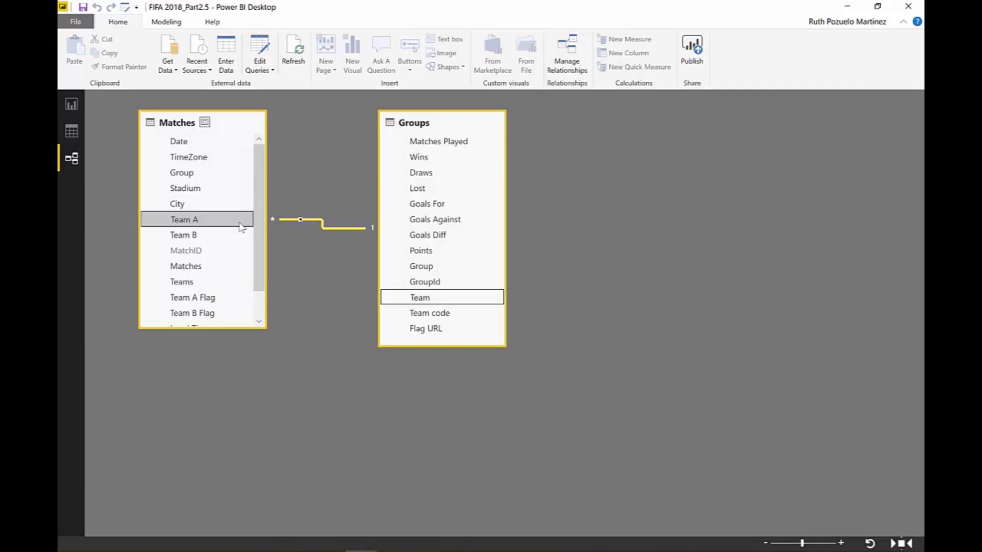
Step: Add Groups Flag URL to the Page 2 matches table and enlarge the table to fit it
left_click(63, 101)
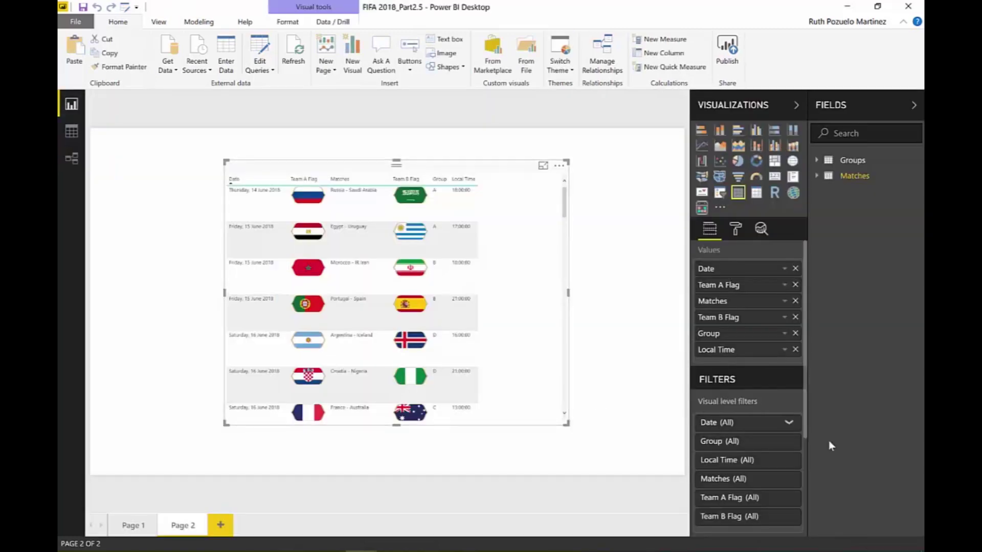
left_click(835, 162)
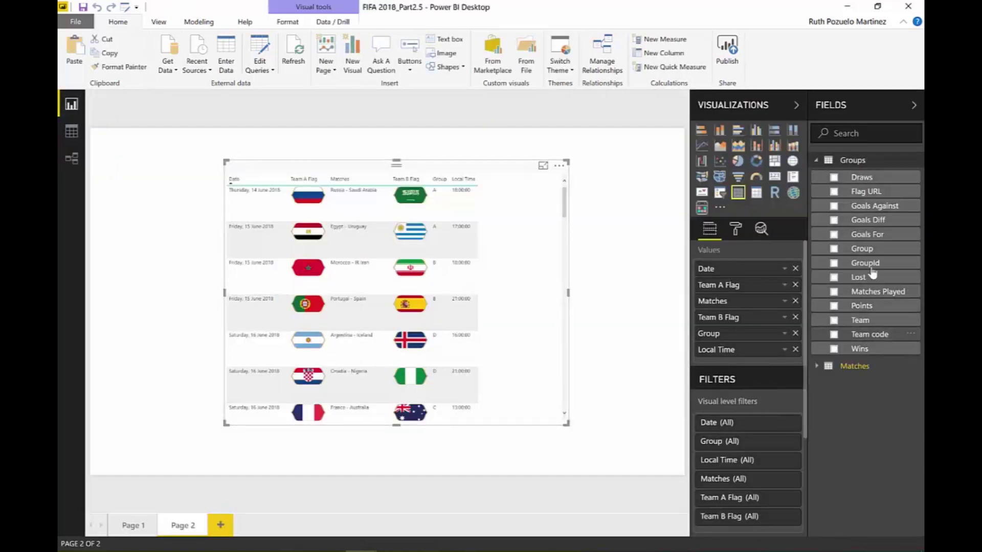
left_click_drag(870, 191, 553, 313)
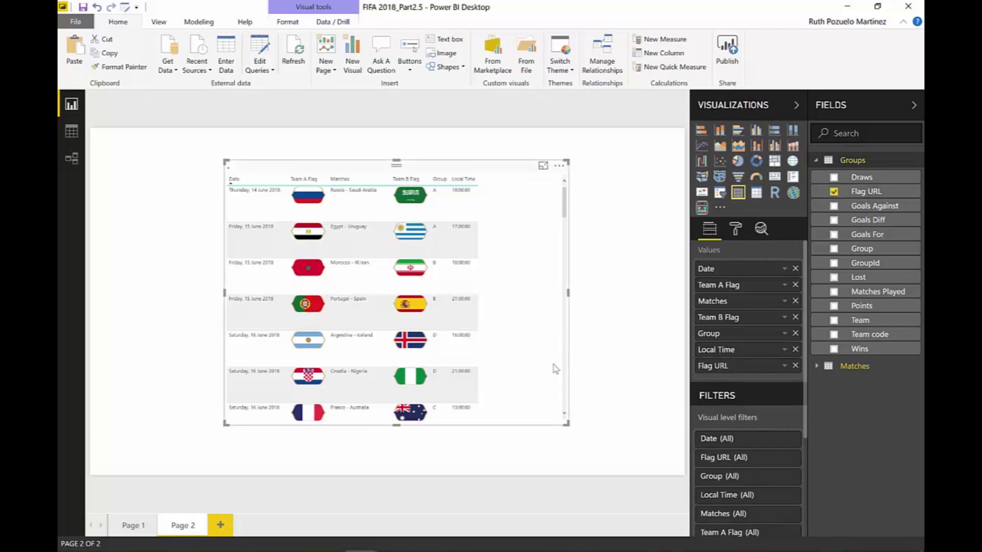
left_click_drag(566, 424, 636, 454)
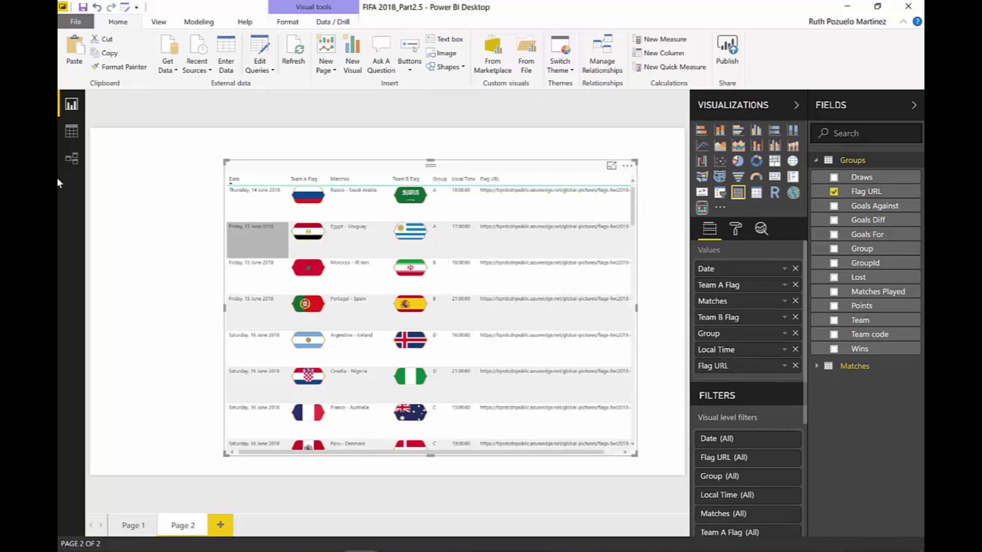
Step: Set the Groups Flag URL column's data category to Image URL
left_click(71, 132)
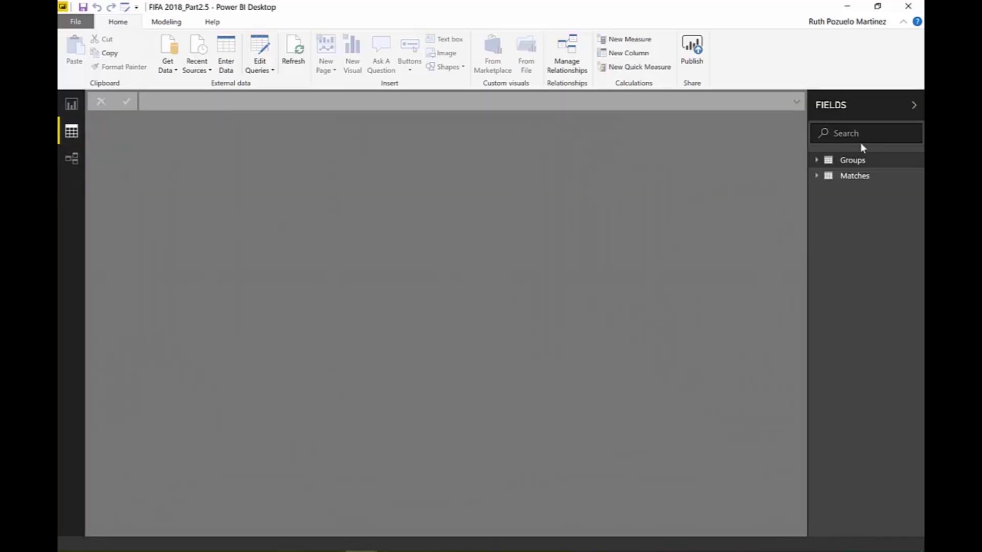
left_click(854, 160)
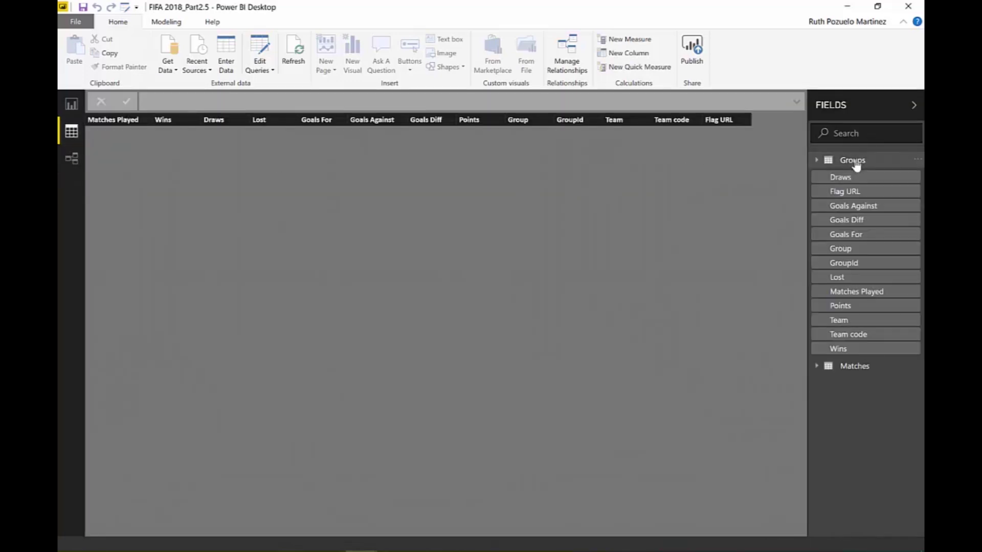
left_click(741, 120)
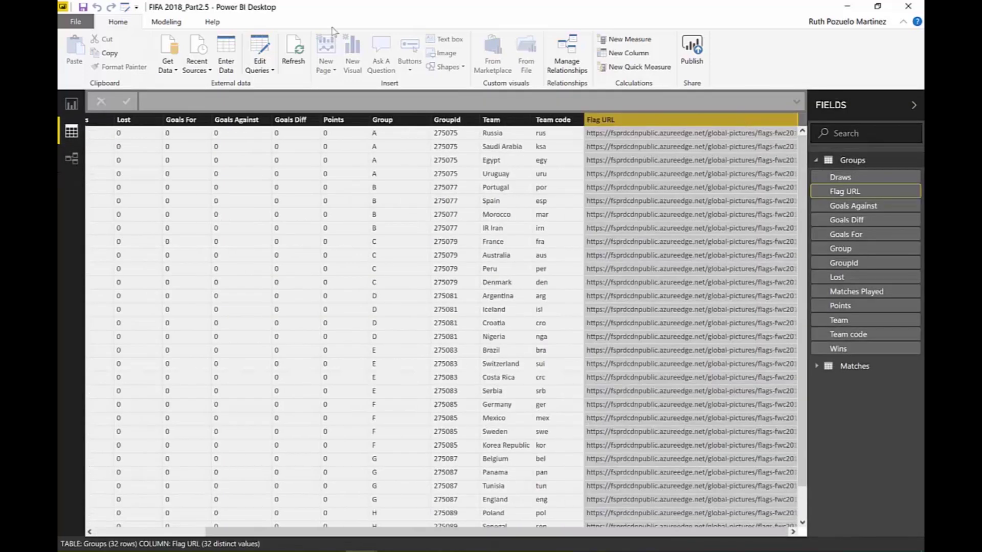
left_click(165, 23)
left_click(445, 53)
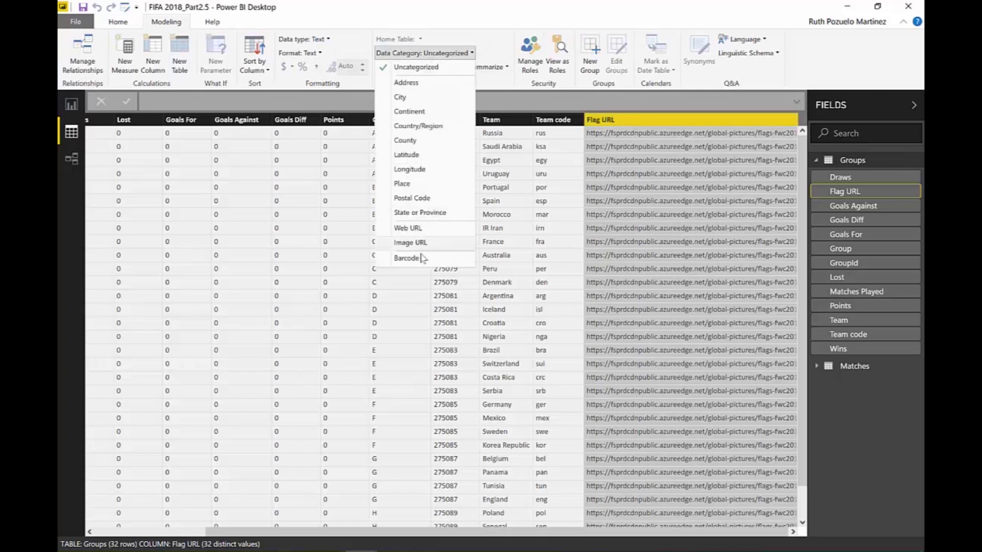
left_click(410, 243)
left_click(70, 103)
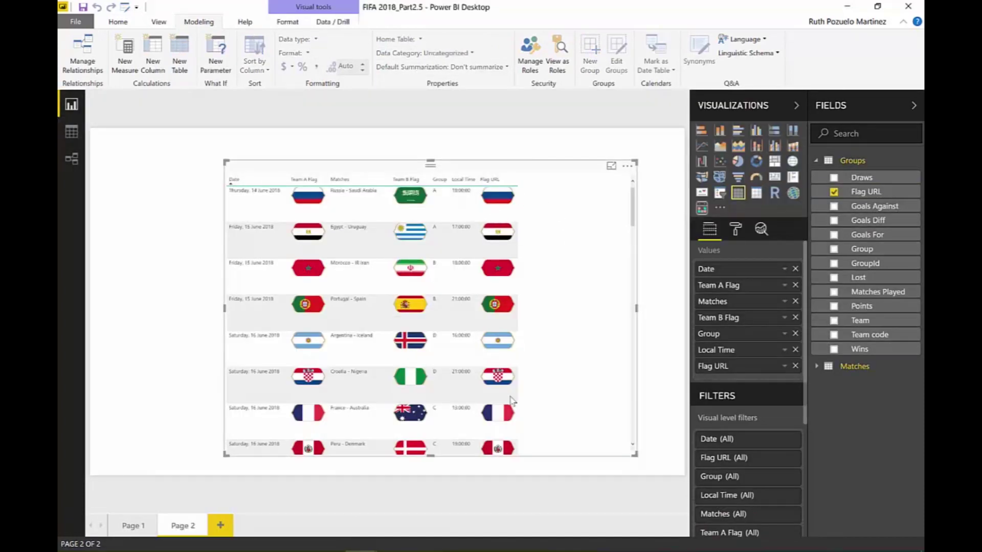
left_click(69, 158)
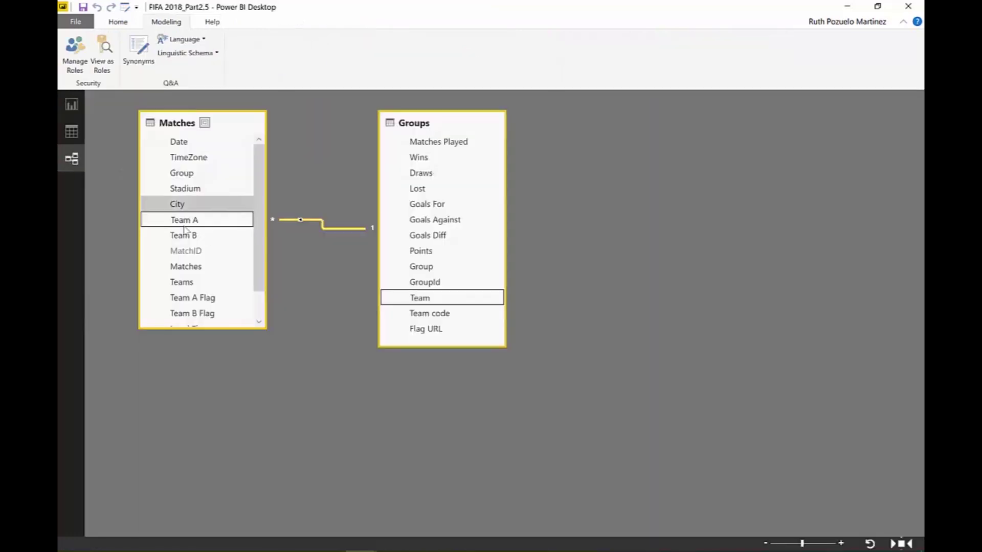
Step: Create a Groups[Team]–Matches[Team B] relationship, then return to Page 2 and nudge the flags table
left_click(202, 236)
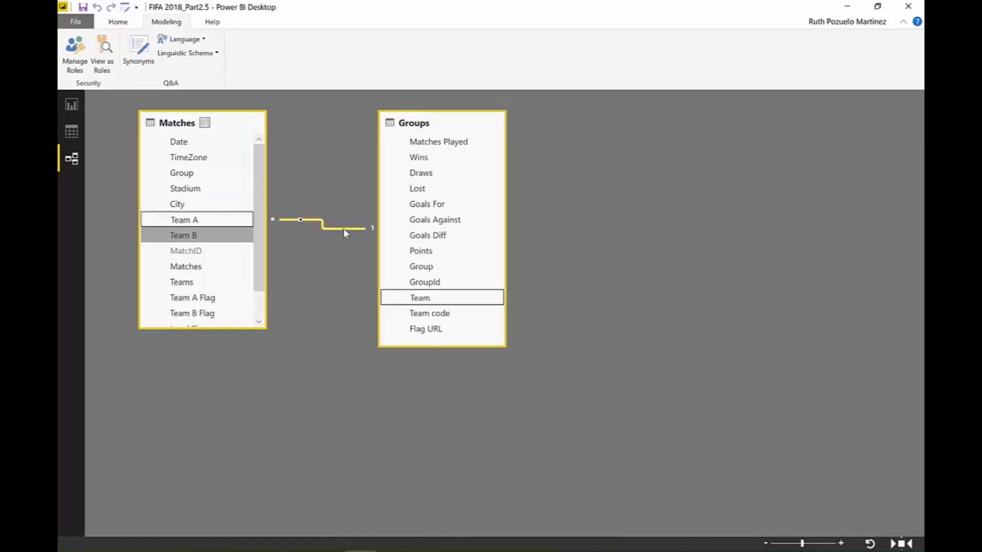
left_click(373, 282)
left_click_drag(420, 298, 257, 244)
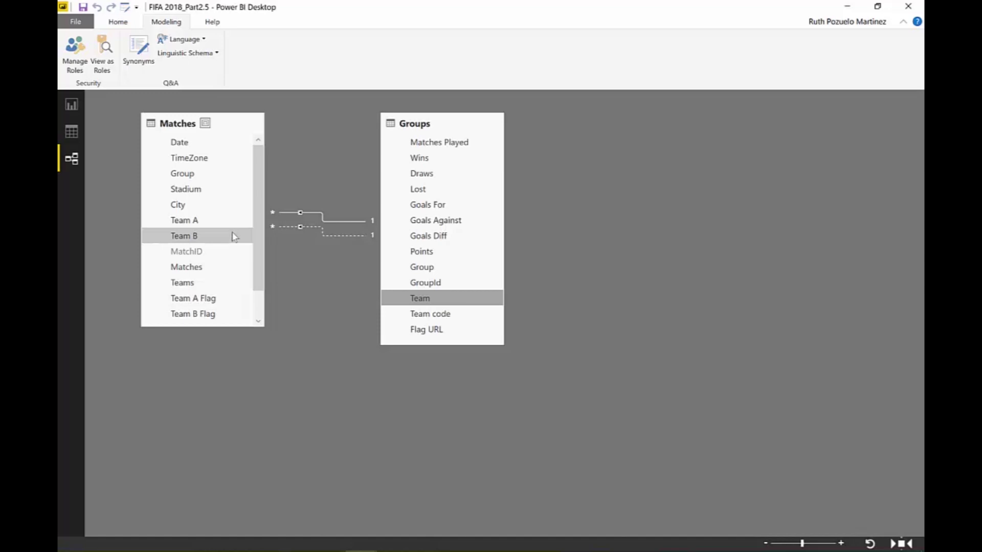
left_click(351, 236)
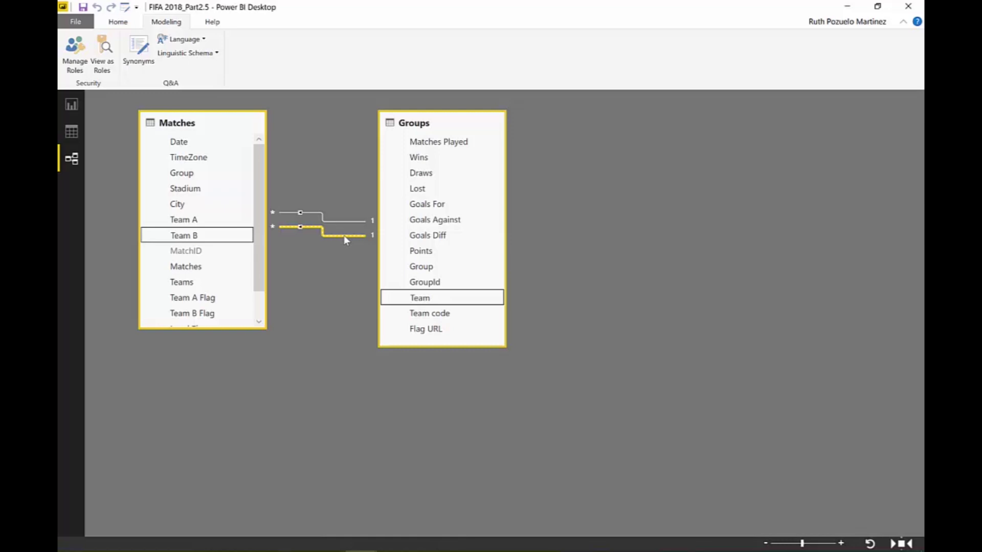
left_click(636, 328)
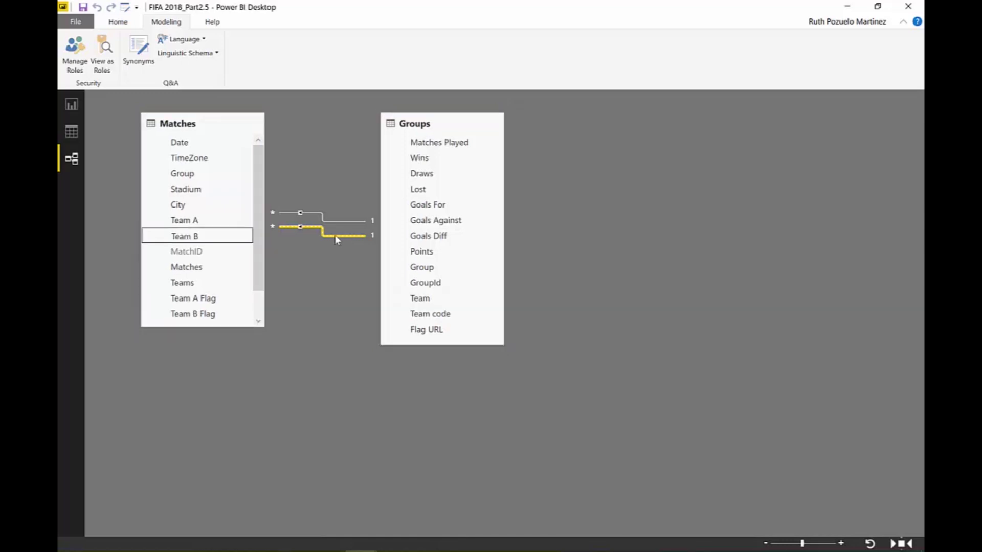
left_click(72, 106)
left_click_drag(565, 176, 540, 166)
Step: Start a new measure in the Matches table
left_click(818, 161)
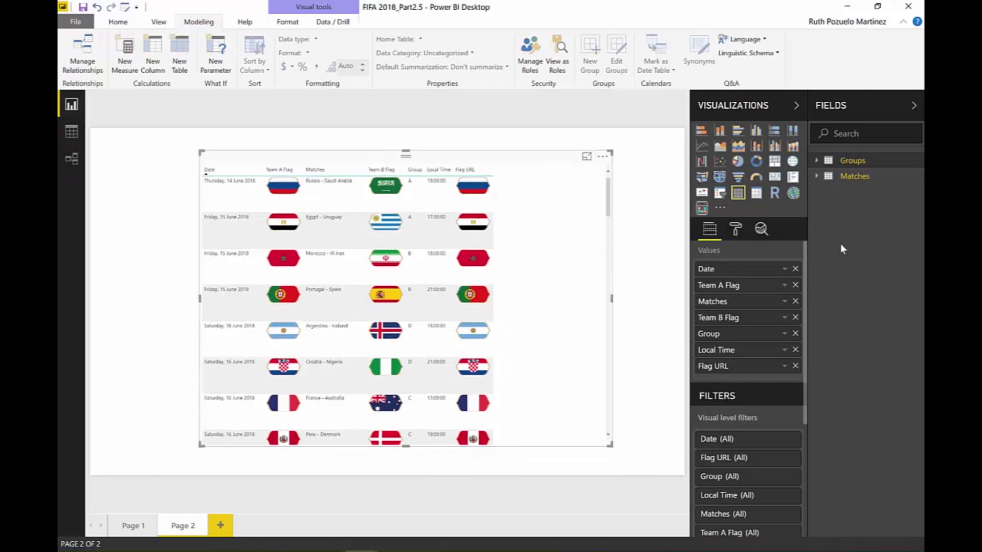
left_click(828, 180)
left_click(918, 176)
left_click(918, 176)
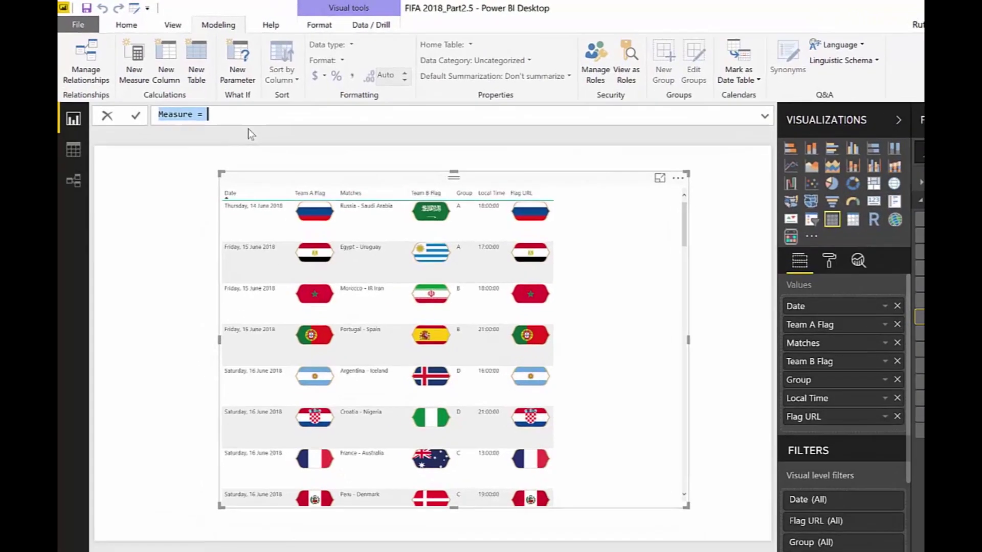
Step: Name it 'Team B Flag userrelationship' and begin CALCULATE(VALUES(Groups[Flag URL]), …)
type("Team B")
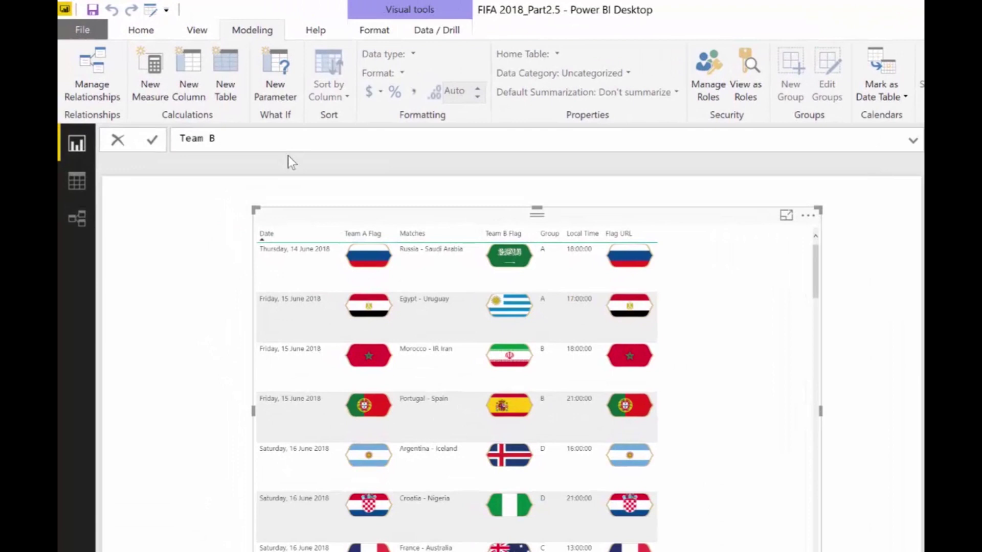
type(" Flag userrela")
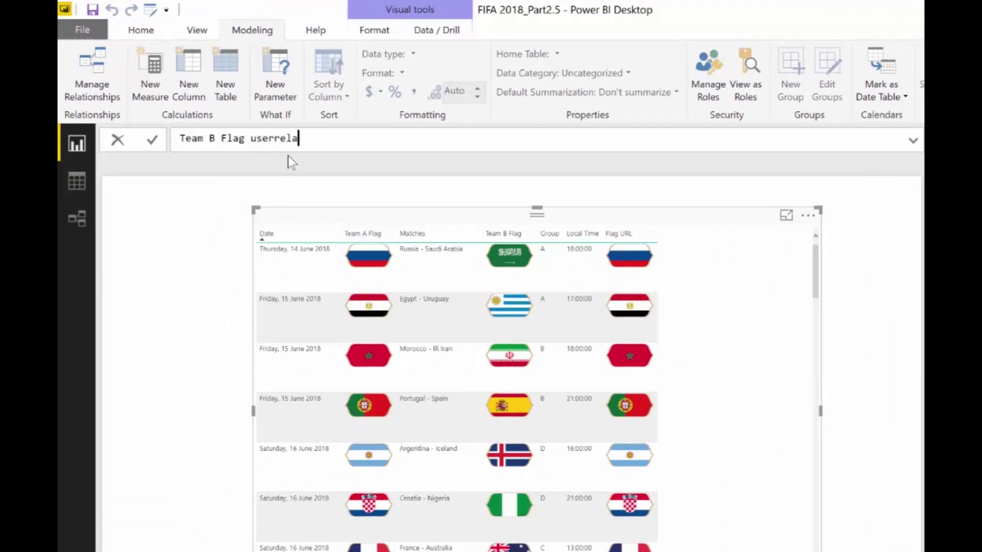
type("tionship = ca")
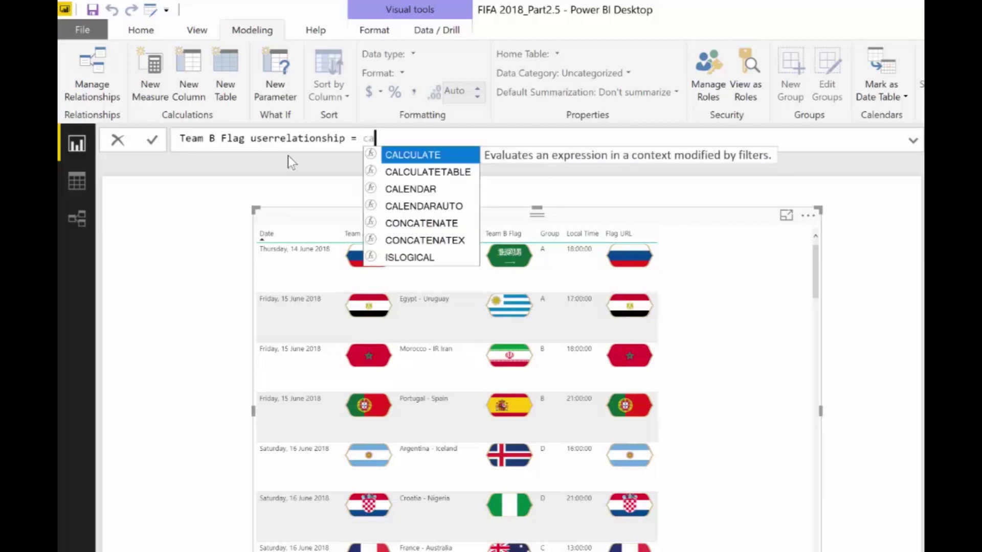
key("Tab")
type("(va")
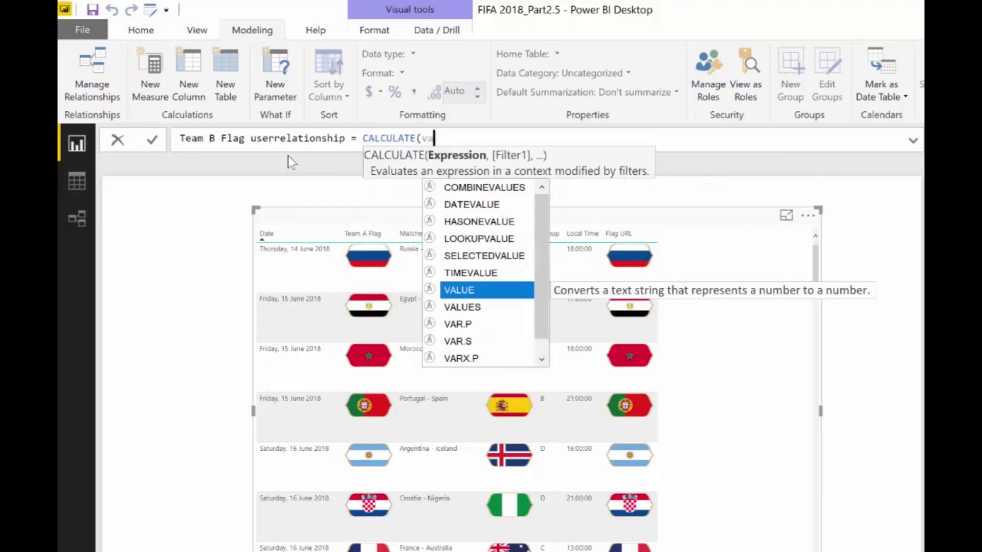
type("l")
key("Escape")
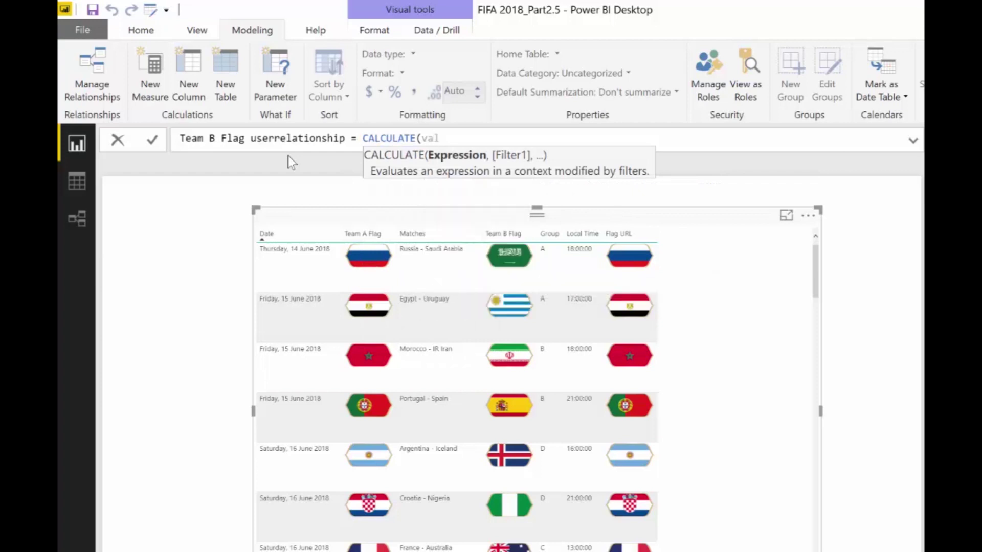
type("u")
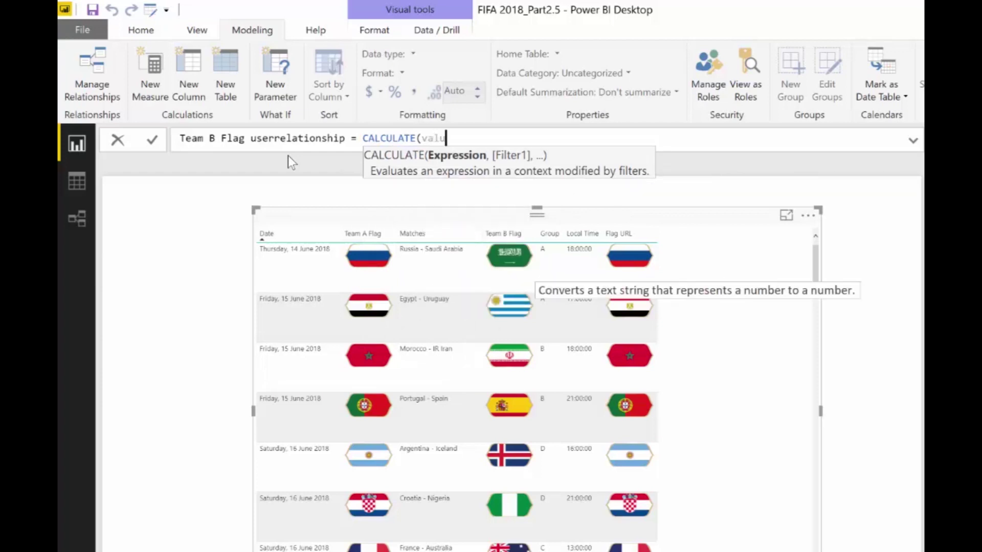
key("Down")
key("Tab")
type("(")
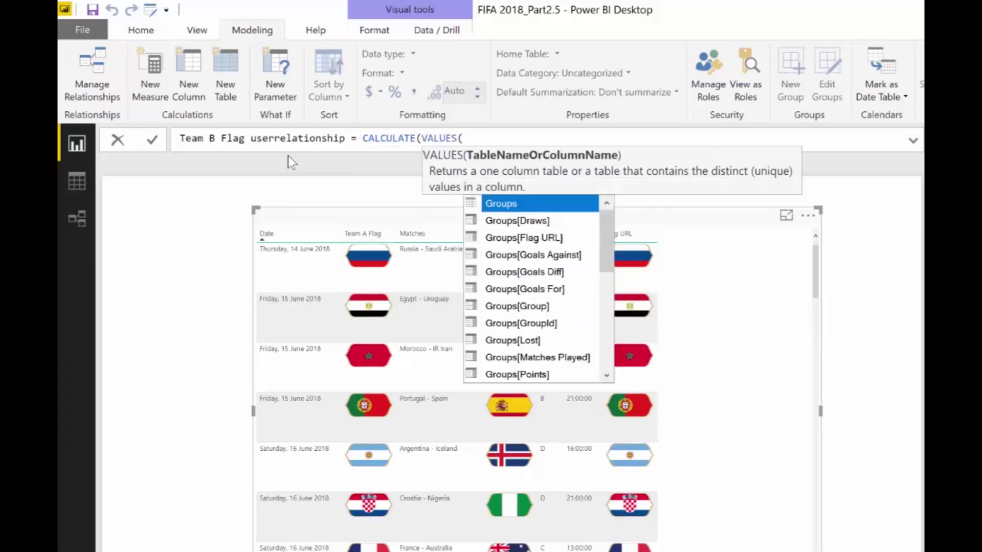
type("Groups[Flag URL]")
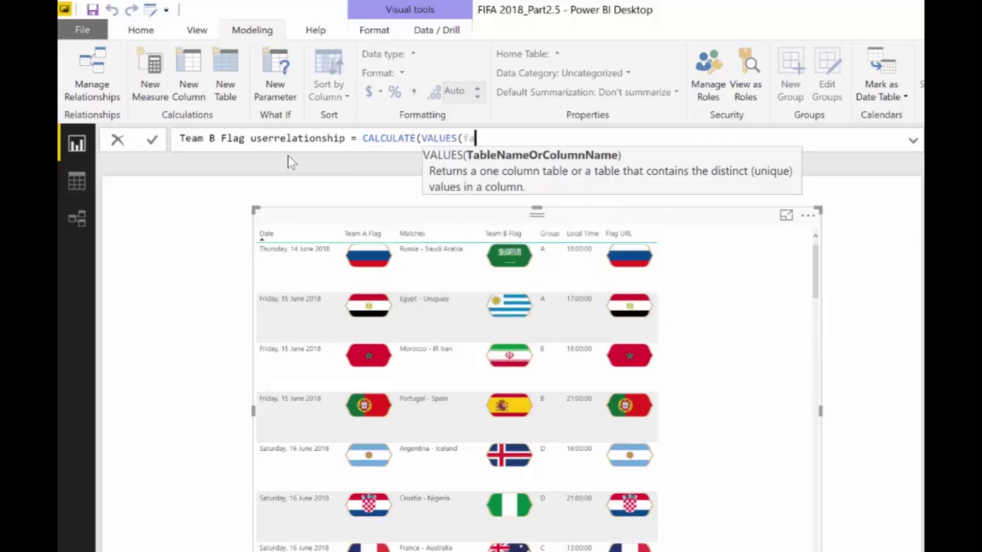
key("Tab")
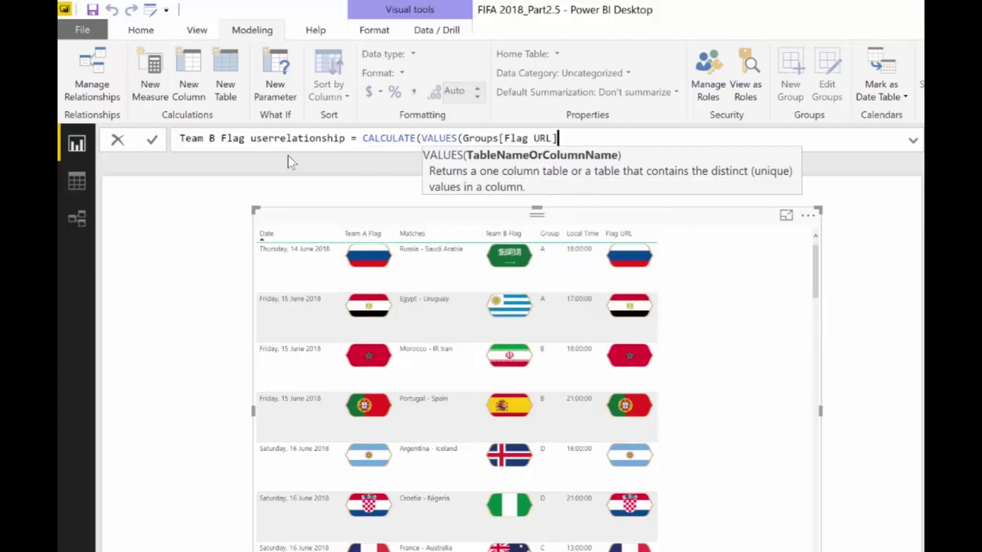
type(")")
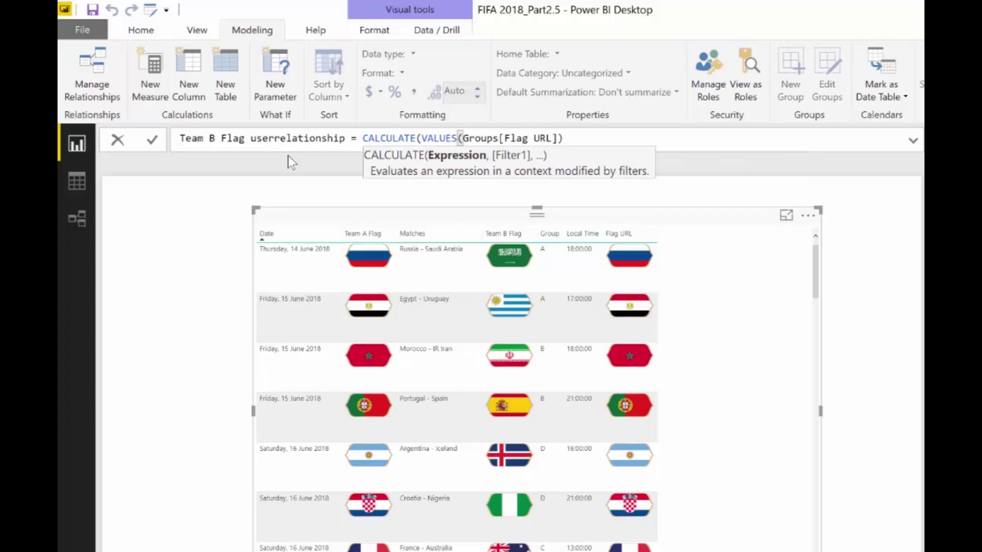
type(",")
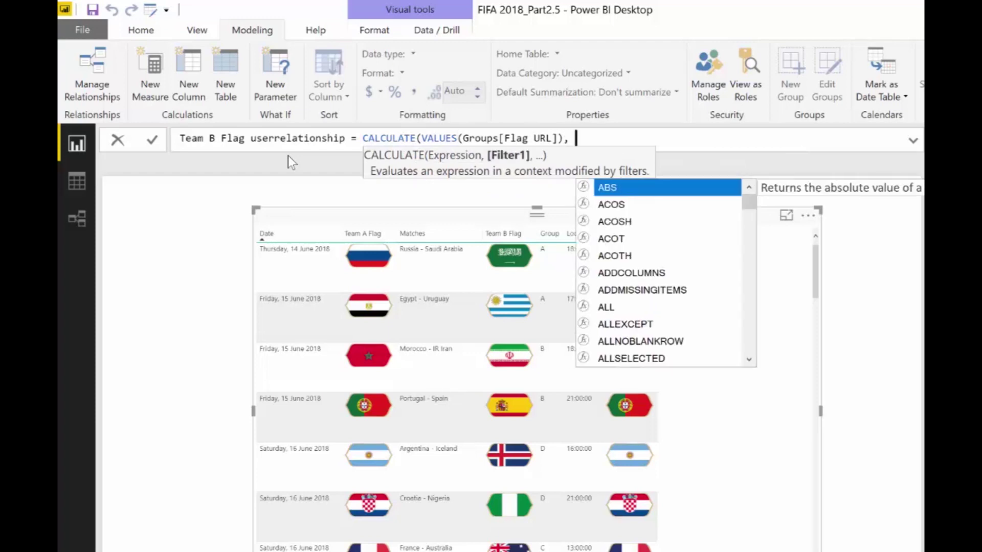
left_click(603, 139)
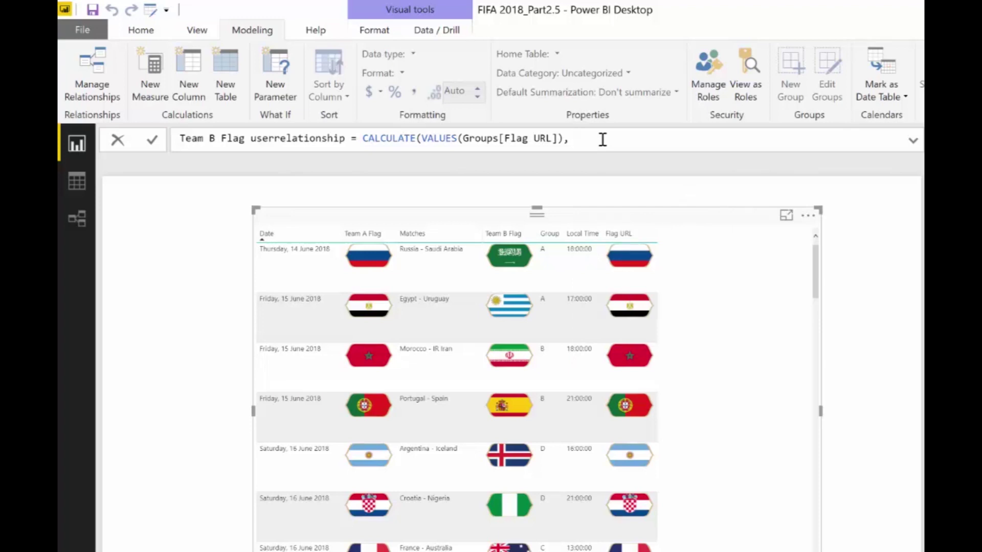
Step: Finish the measure with USERELATIONSHIP(Groups[Team], Matches[Team B]) and commit it
type("user")
key("Tab")
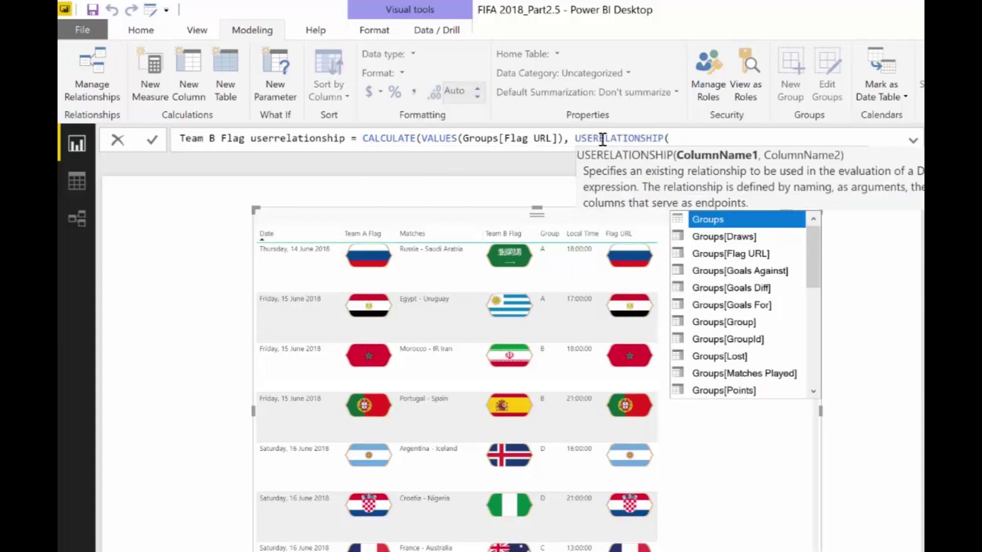
type("gro")
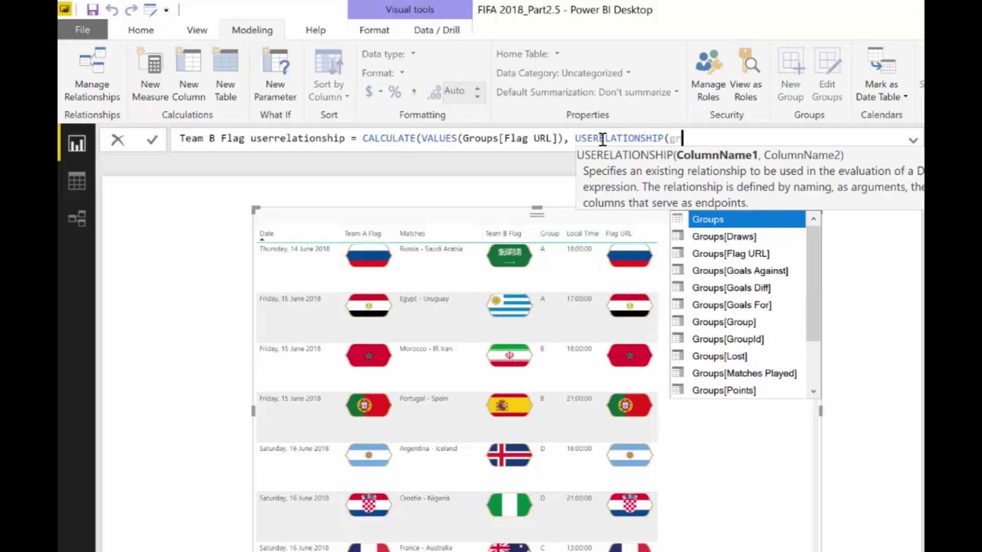
key("Down")
key("Down")
key("Down")
key("Down")
key("Down")
key("Down")
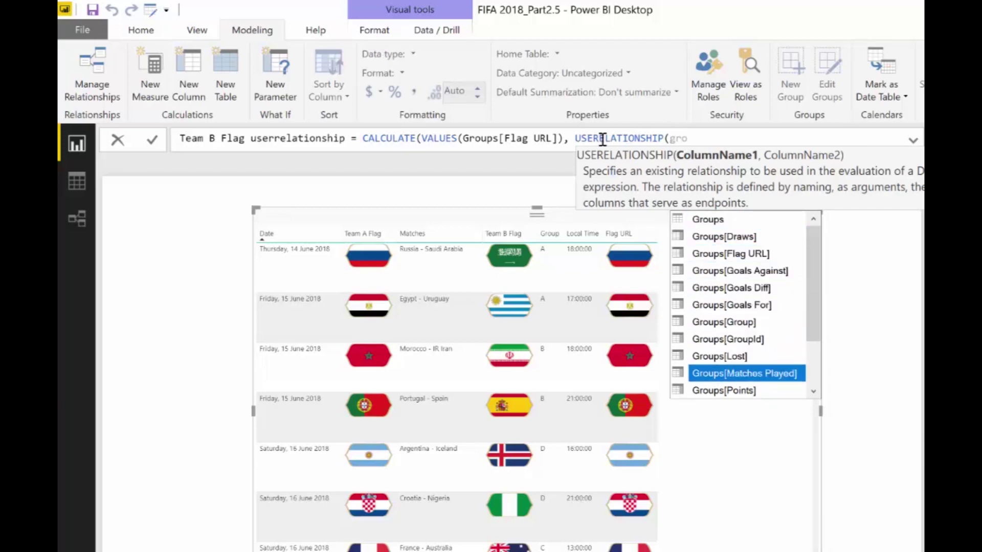
key("Tab")
type(", ")
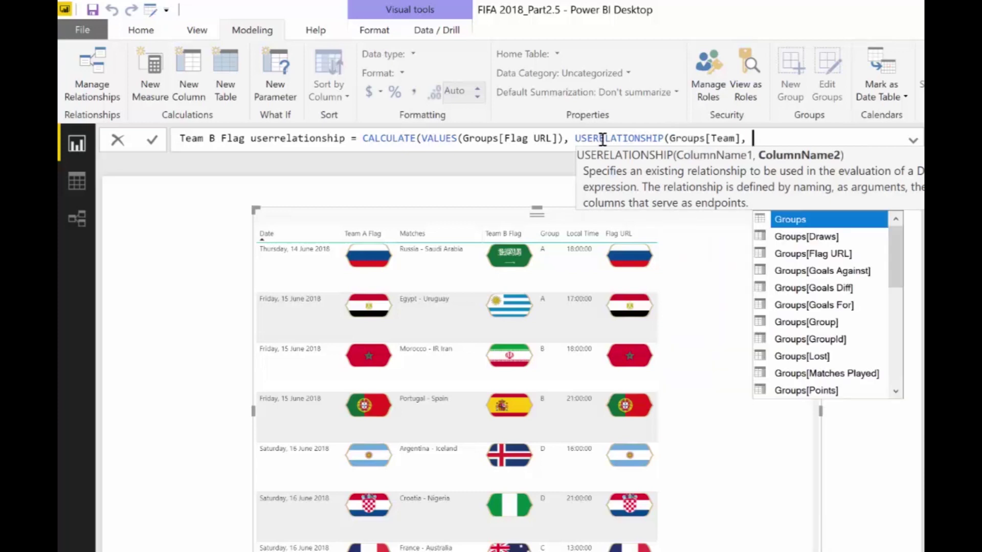
type("ma")
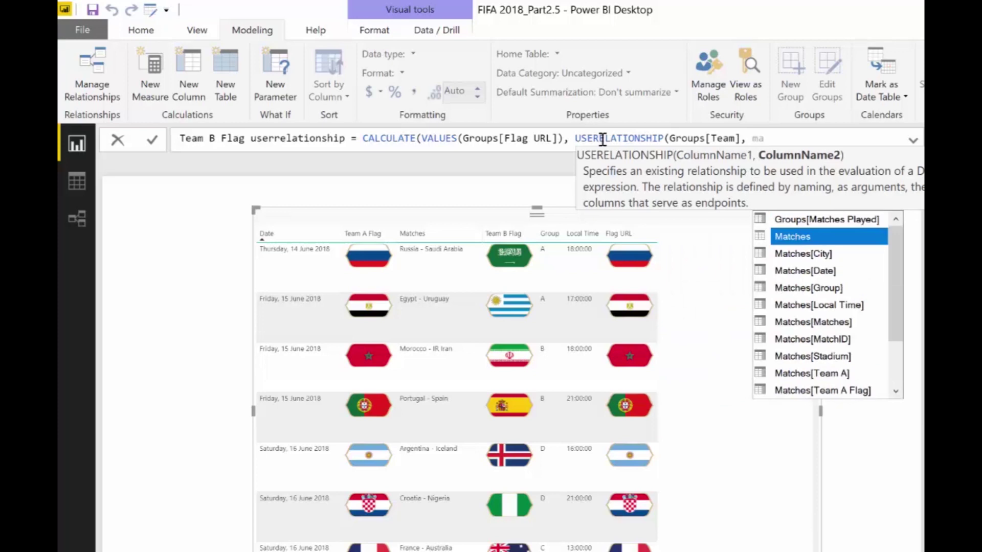
key("BackSpace")
key("BackSpace")
type("team b")
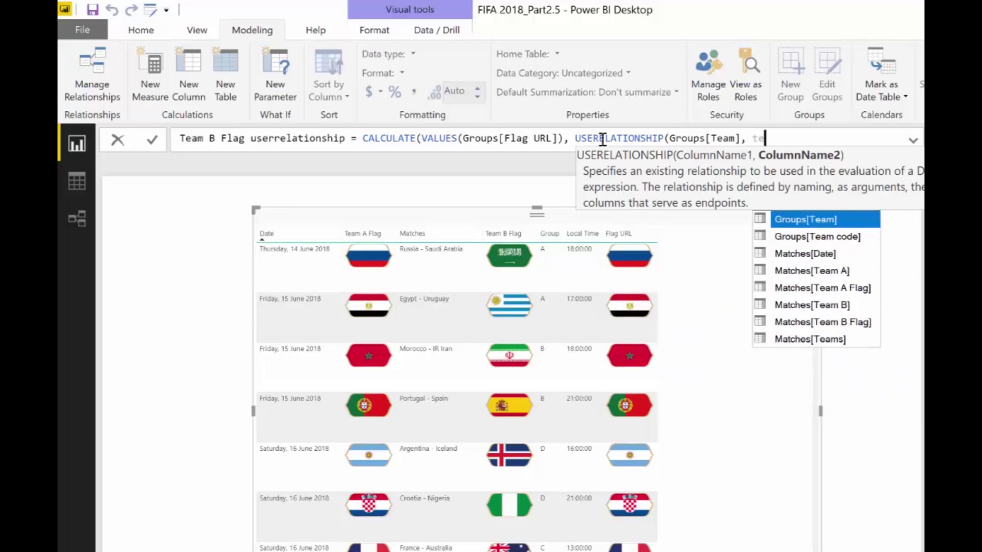
key("Tab")
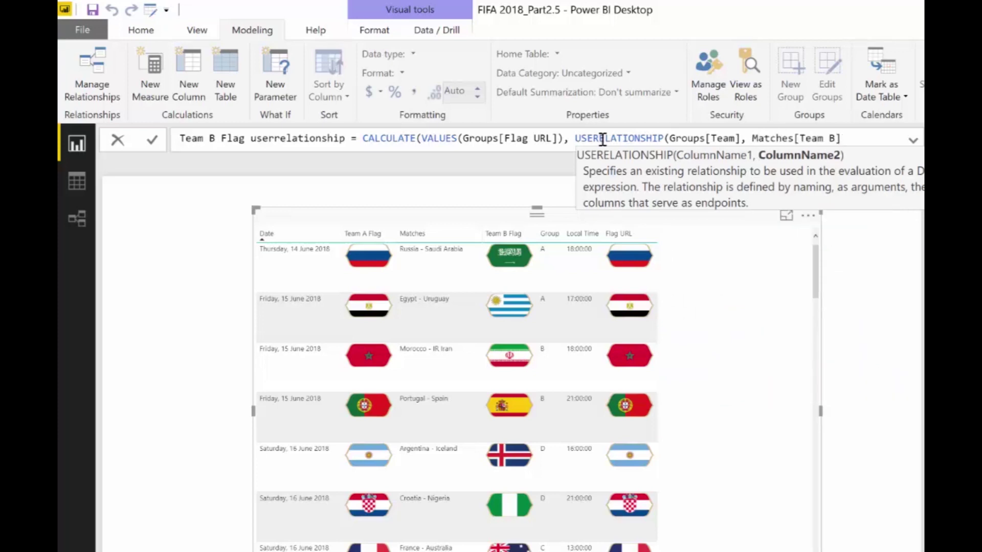
type("))")
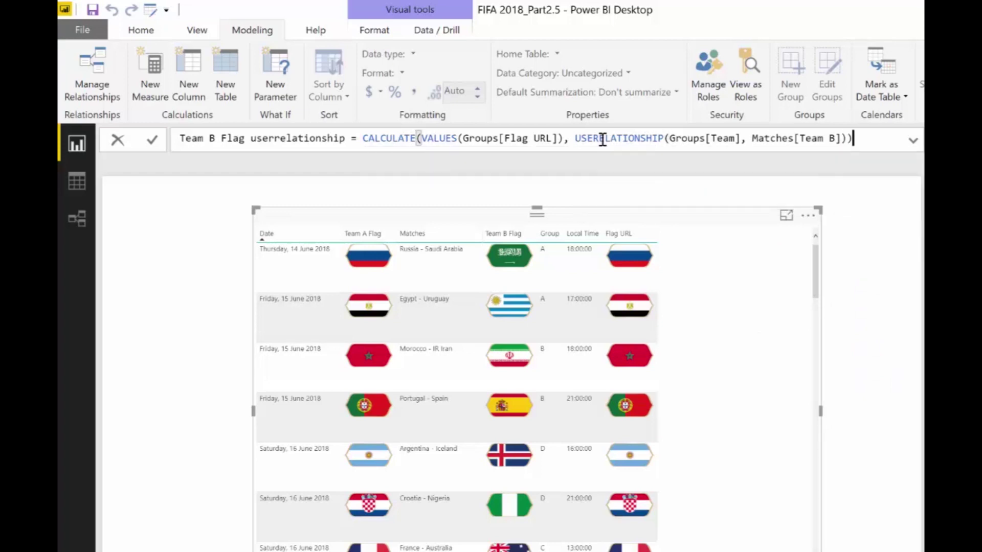
key("Return")
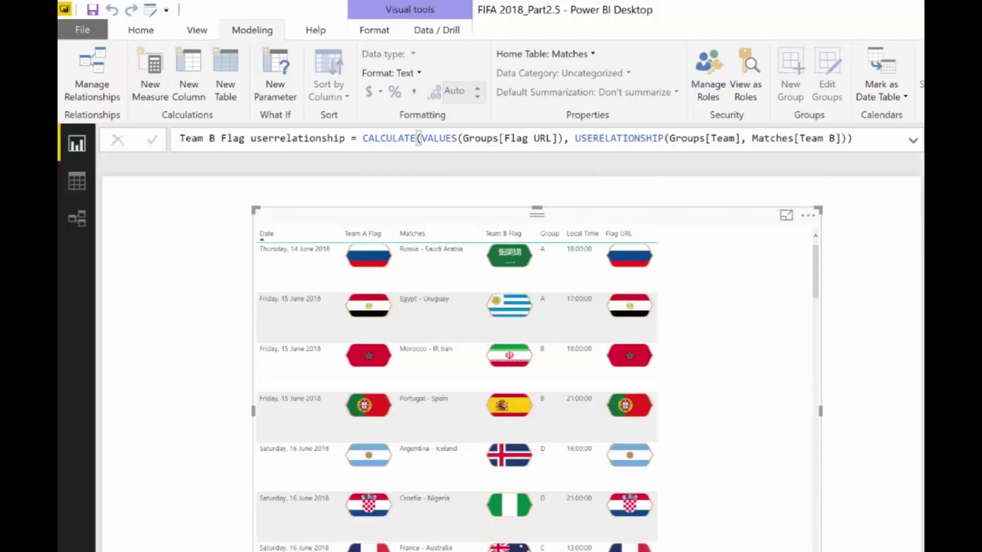
Step: Drop the Team B Flag measure into the match table and read its multiple-values error details
left_click_drag(920, 467, 675, 440)
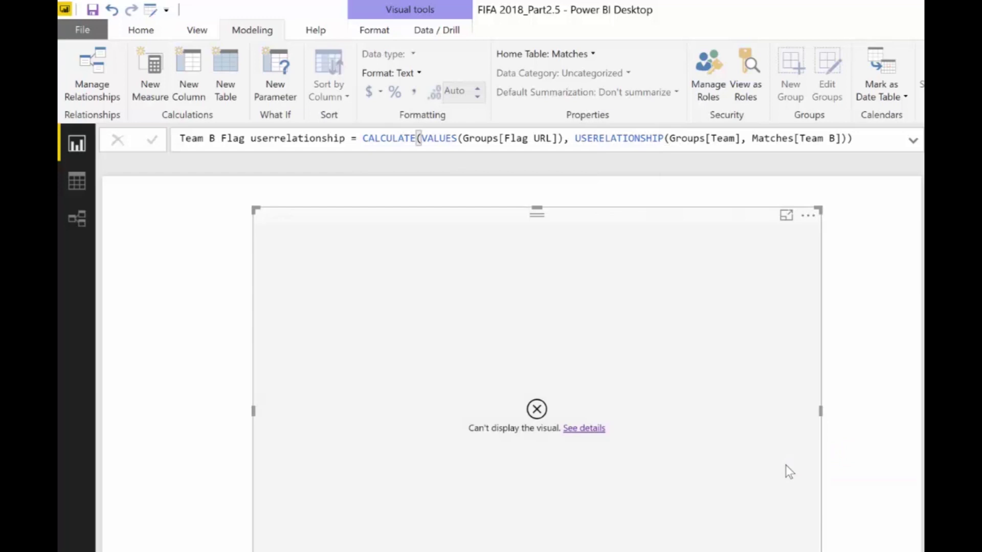
left_click(597, 436)
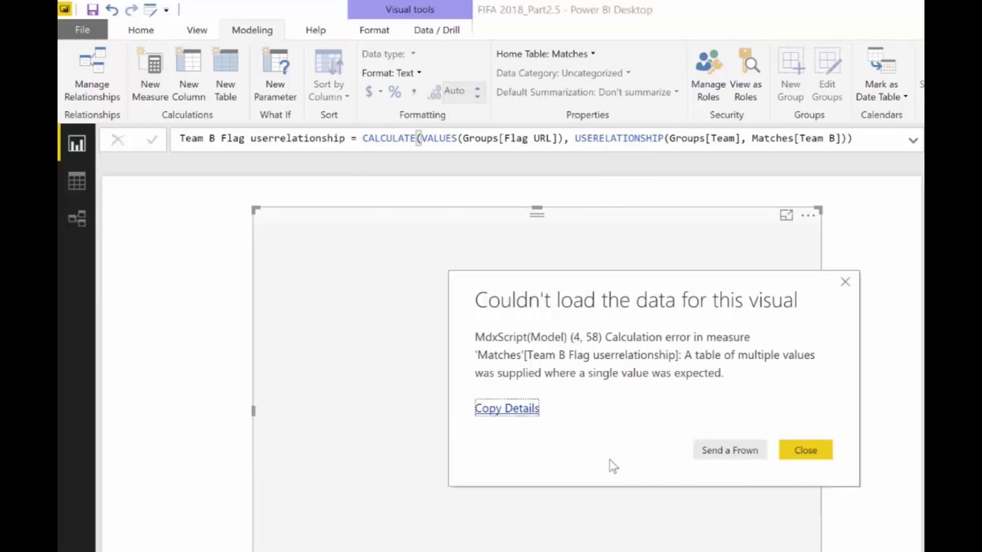
left_click(827, 456)
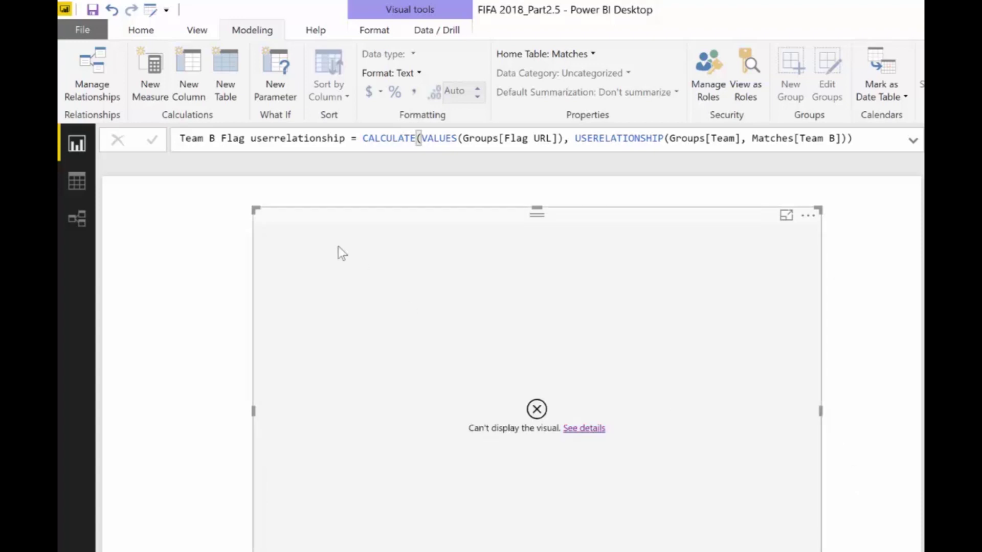
left_click(361, 142)
Step: Prefix CALCULATE with IF(HASONEVALUE(Matches[Team B]), and widen the table to show full URLs
type("IG")
key("Tab")
key("BackSpace")
key("BackSpace")
key("BackSpace")
key("BackSpace")
key("BackSpace")
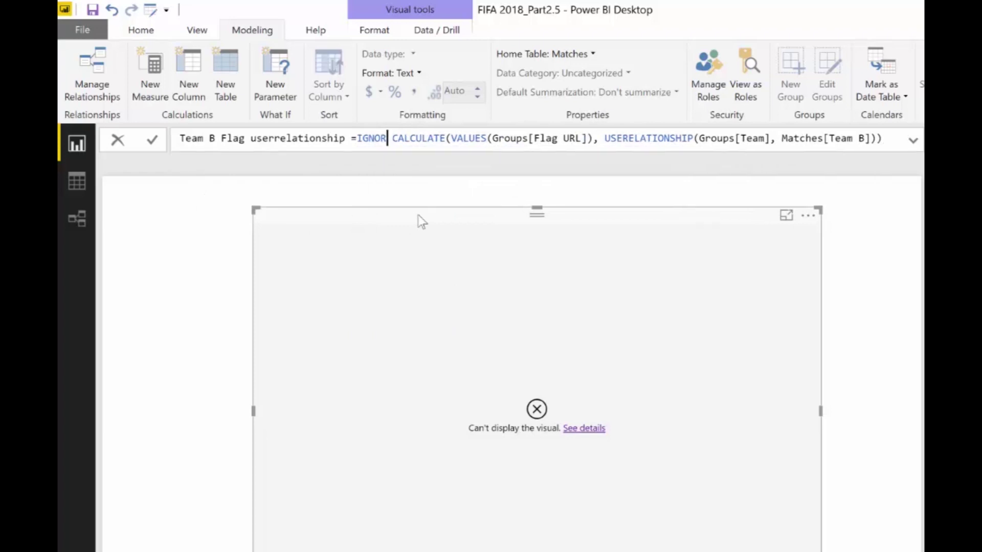
key("BackSpace")
type("F(   ")
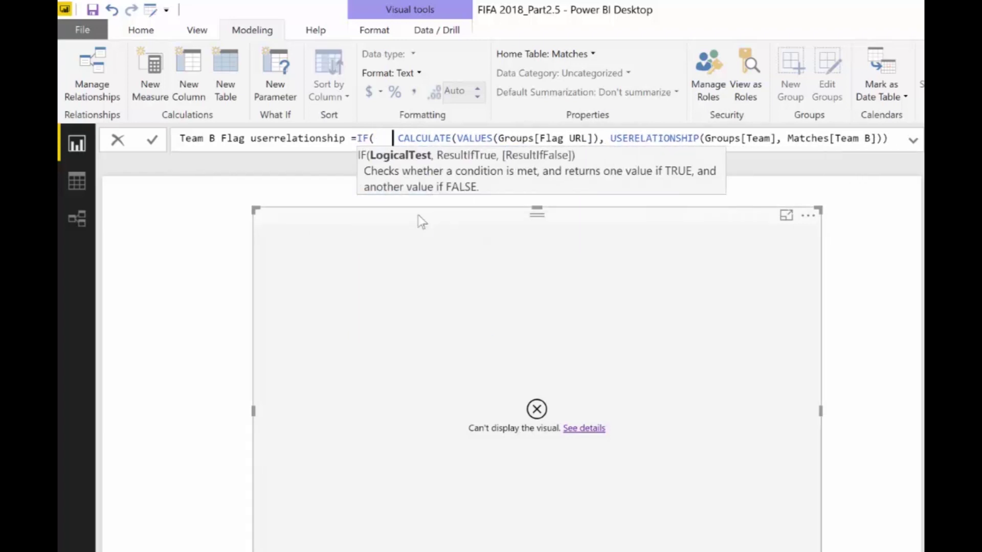
type("has")
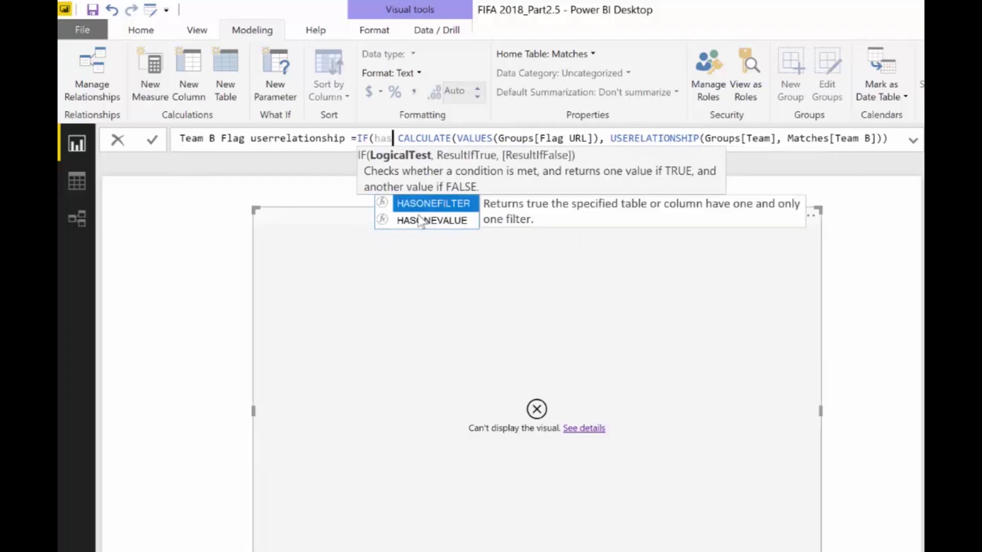
double_click(421, 221)
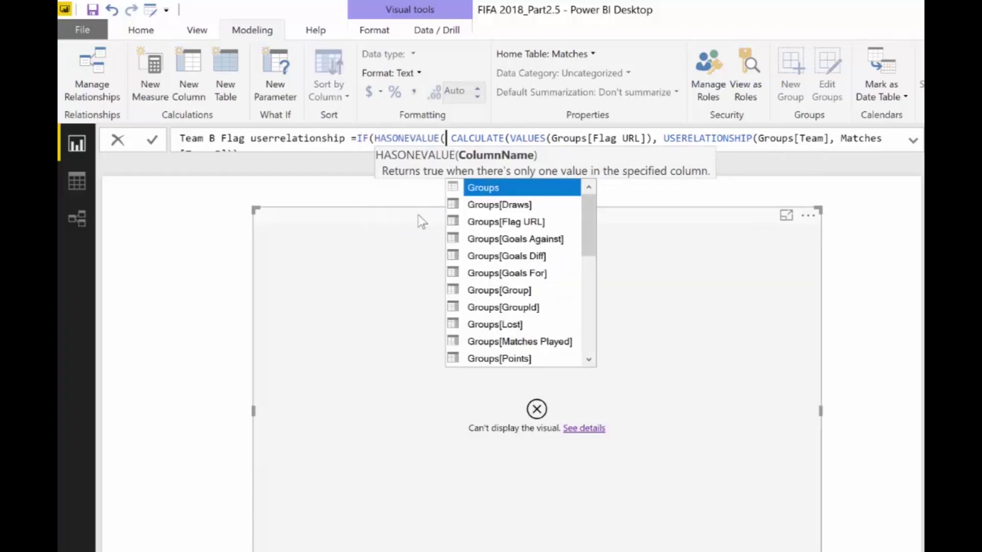
type("te")
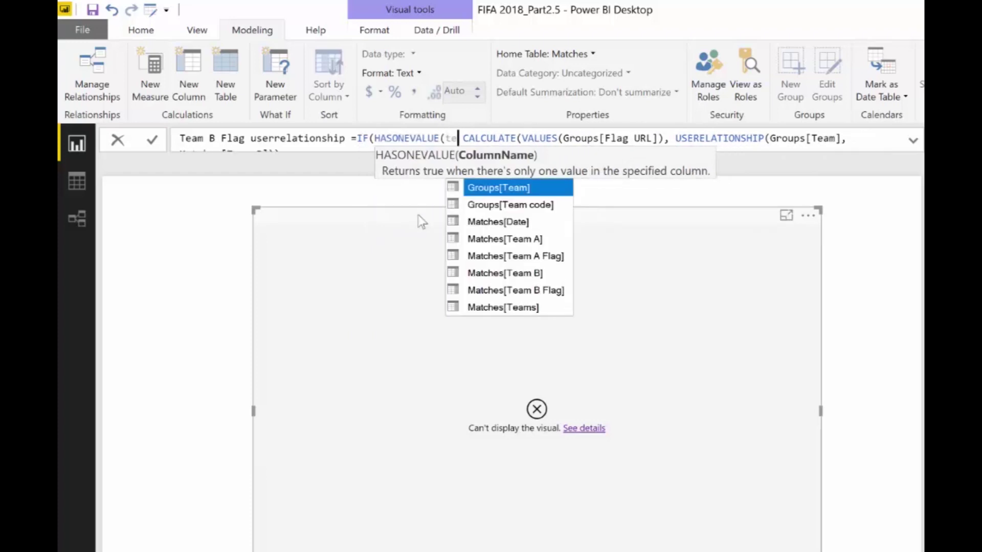
type("am b")
key("Tab")
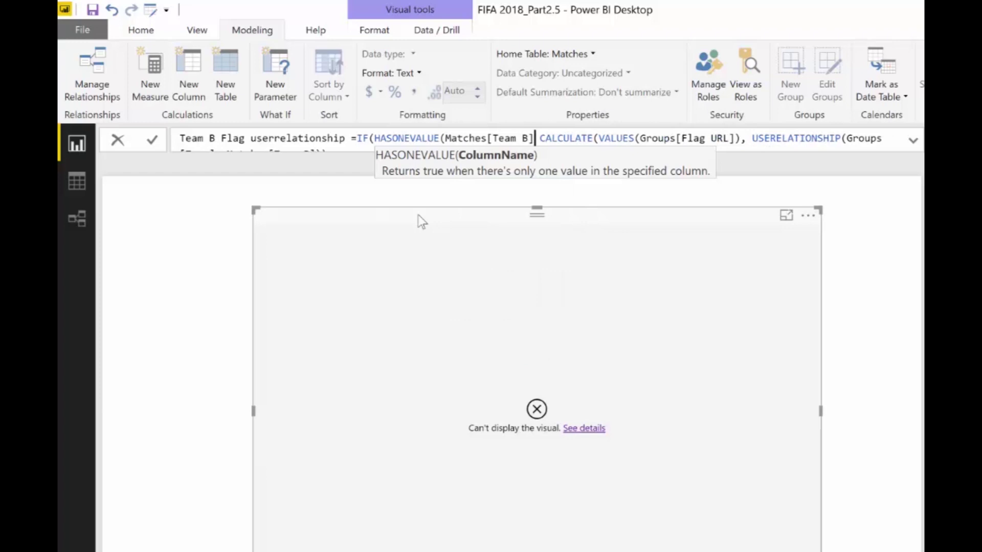
type("),")
key("Return")
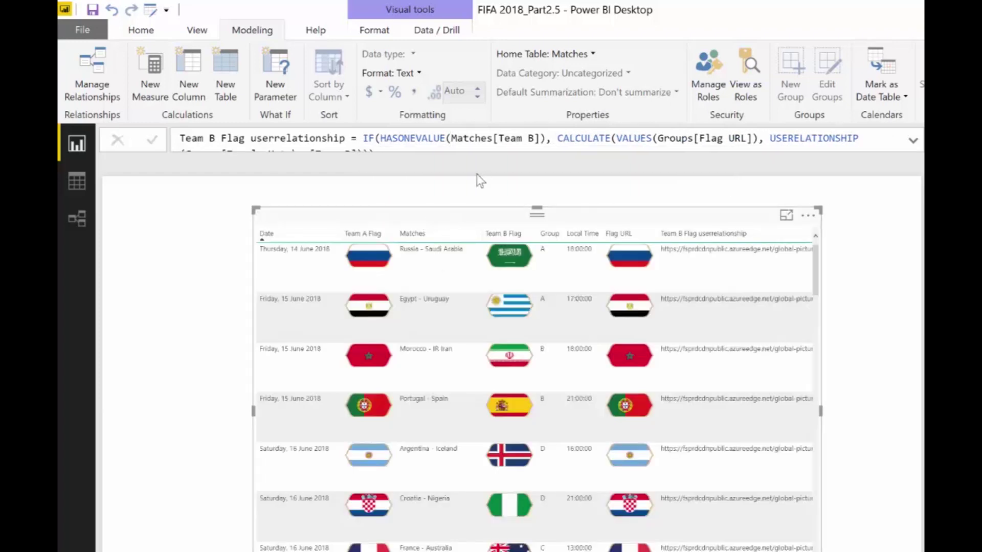
left_click_drag(498, 208, 433, 197)
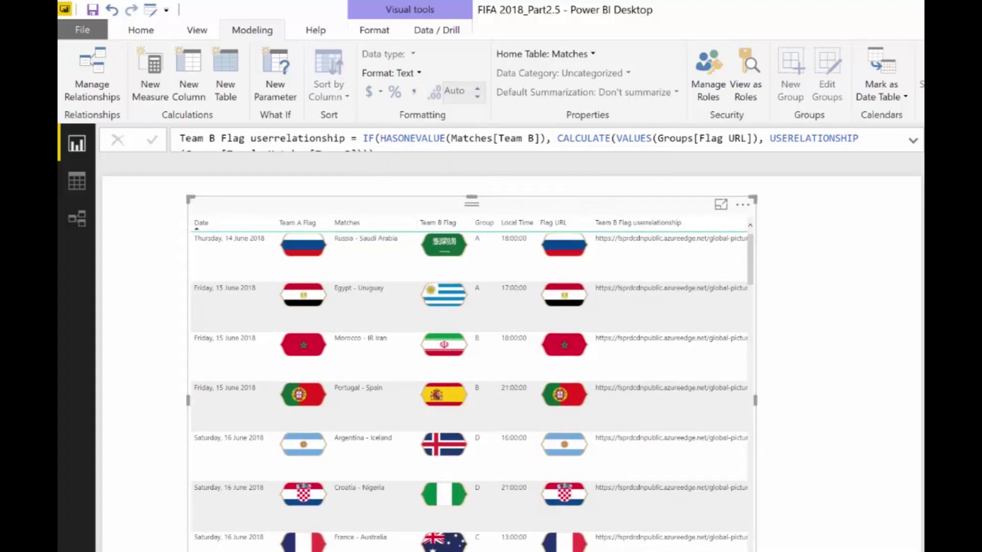
left_click_drag(756, 401, 862, 401)
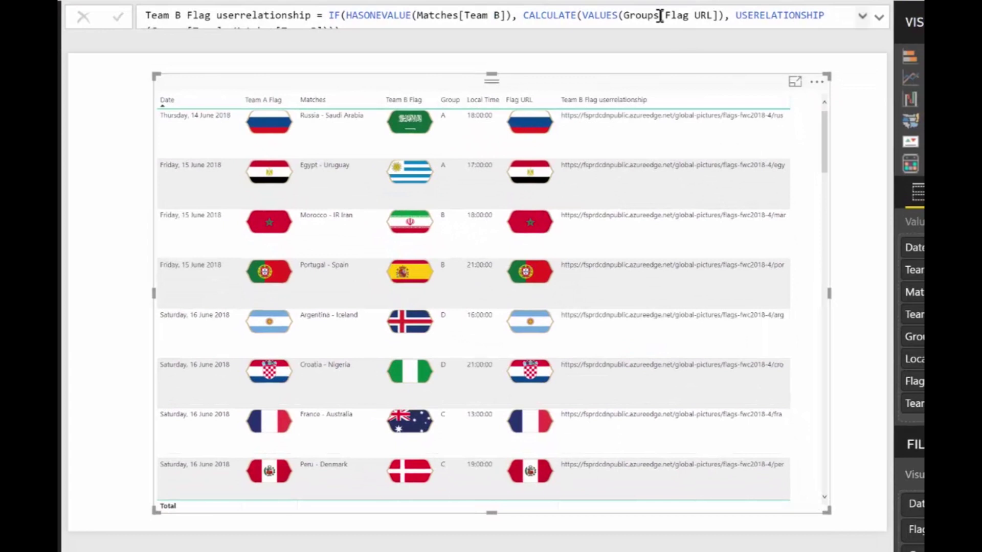
Step: In the expanded formula bar, move CALCULATE onto a second line of the measure
left_click(879, 18)
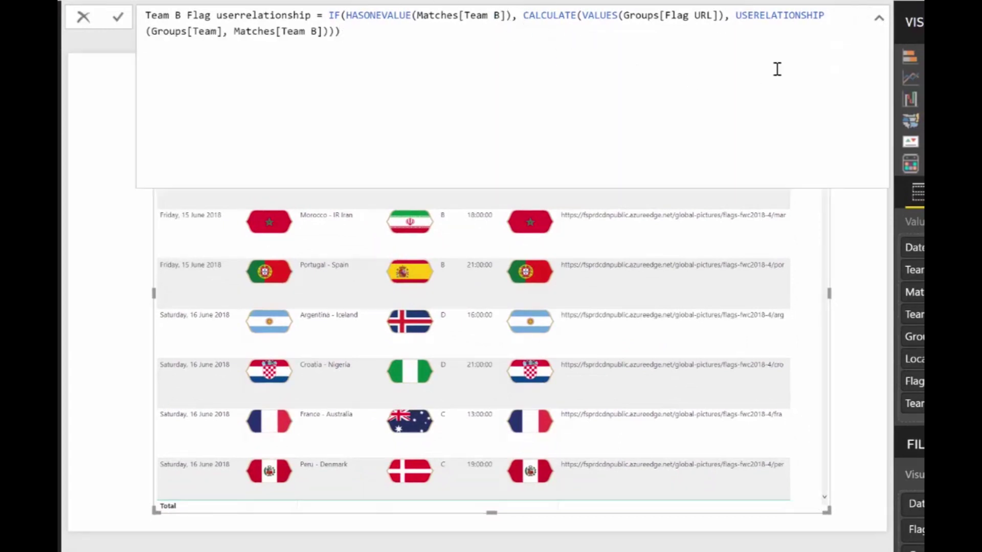
left_click(525, 16)
key("shift+Return")
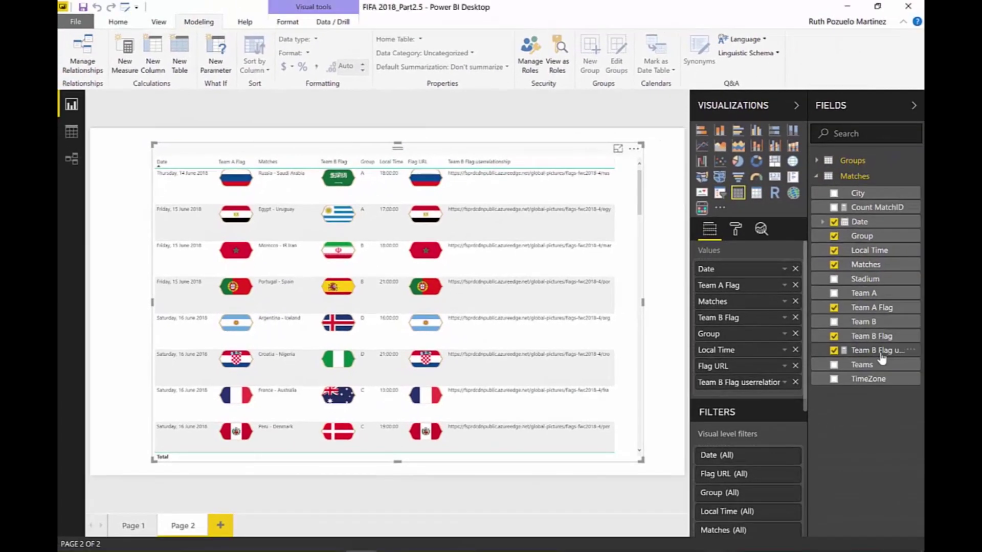
left_click(877, 350)
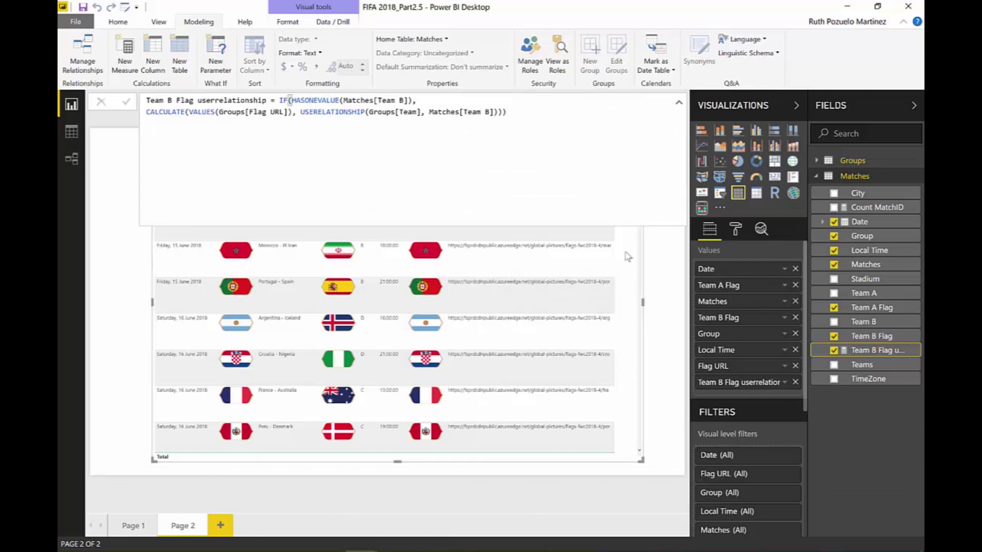
left_click(679, 102)
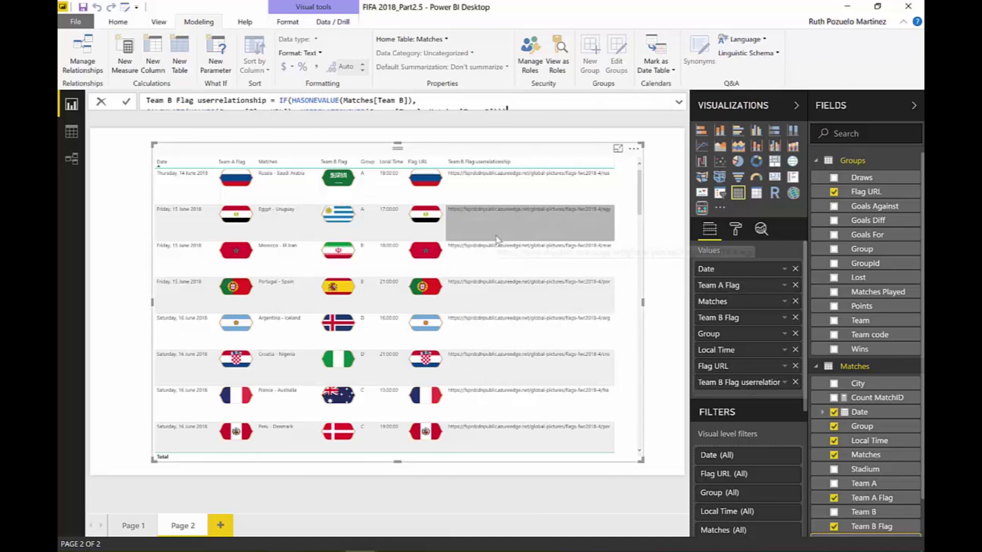
Step: Switch to Chrome and scroll through the USERELATIONSHIP and context propagation blog post
key("alt+Tab")
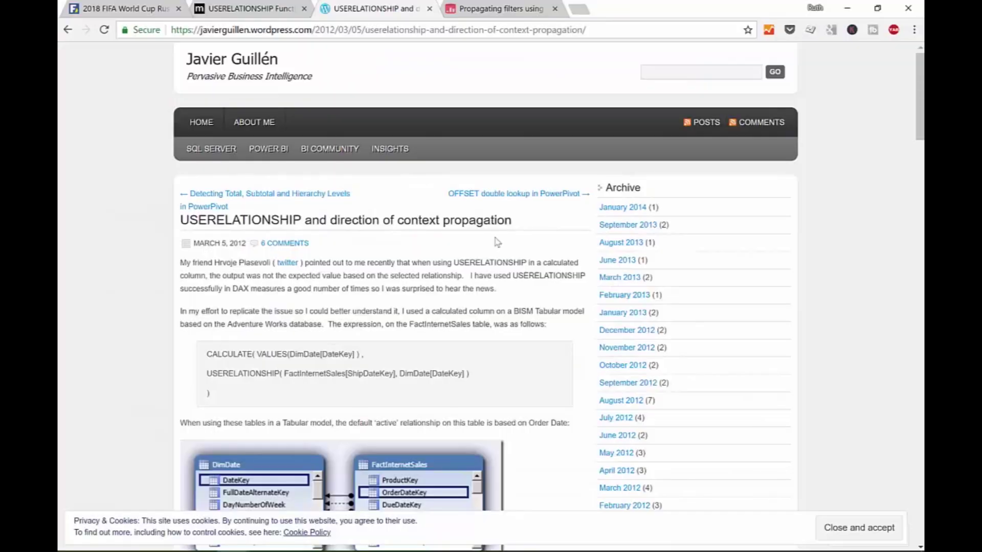
scroll(417, 348, "down", 1)
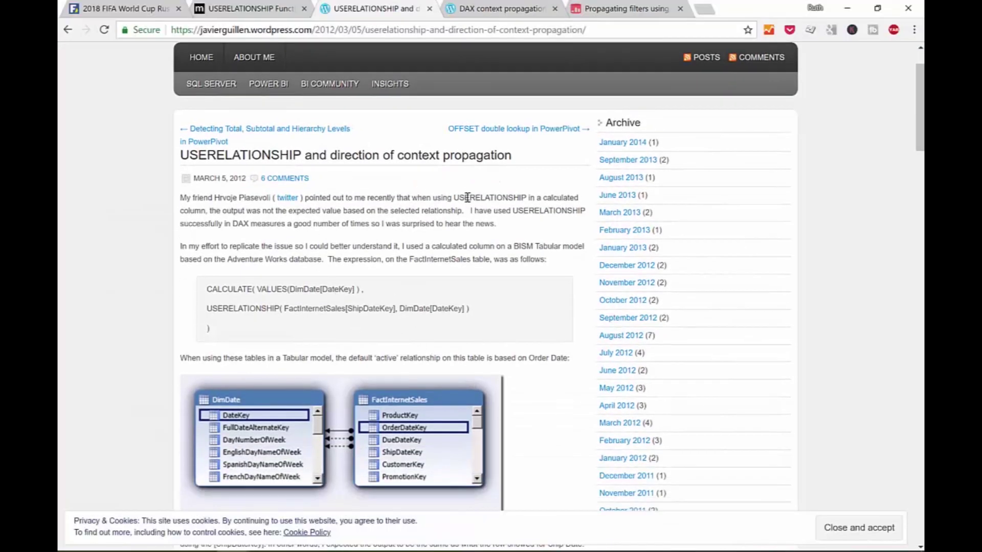
left_click_drag(205, 221, 550, 260)
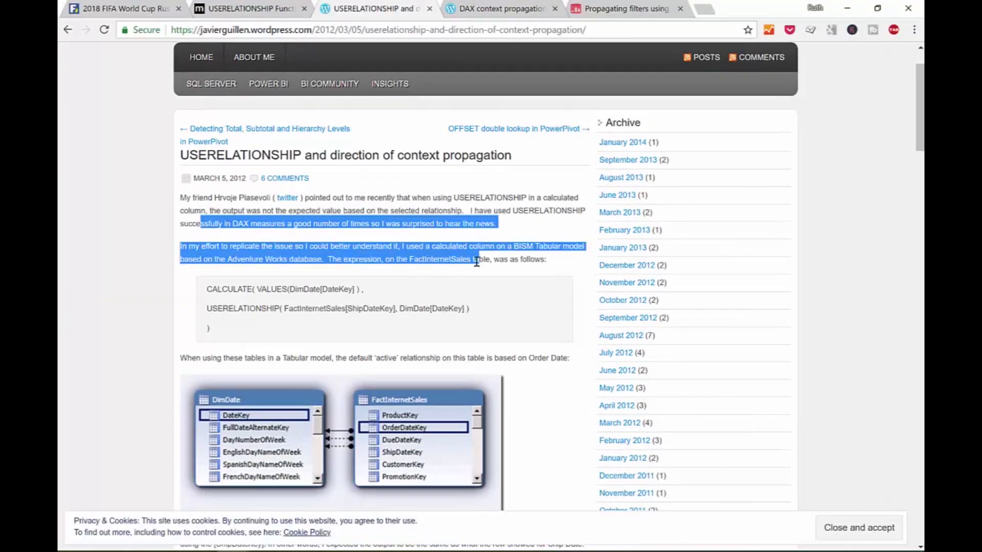
left_click(466, 246)
scroll(424, 252, "down", 2)
scroll(424, 252, "down", 1)
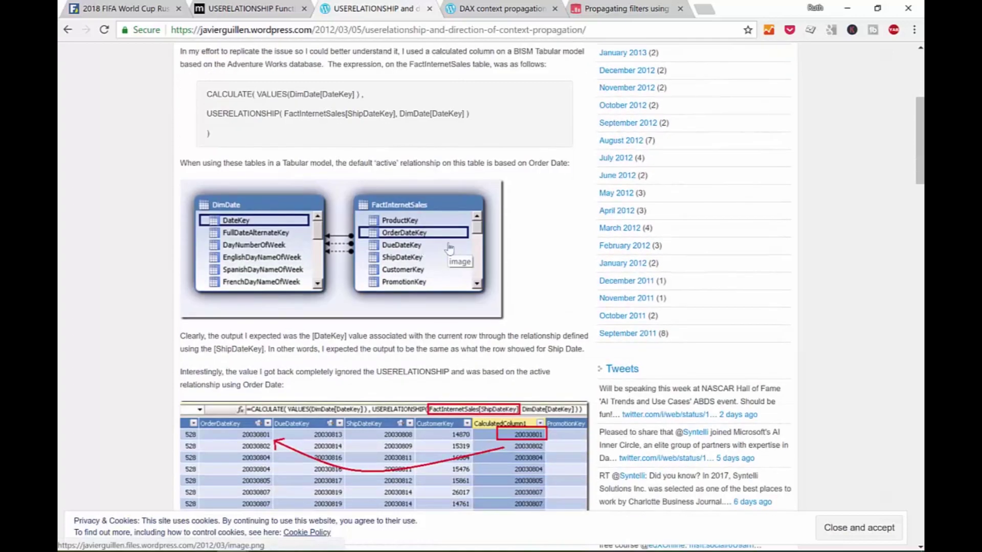
scroll(366, 249, "down", 3)
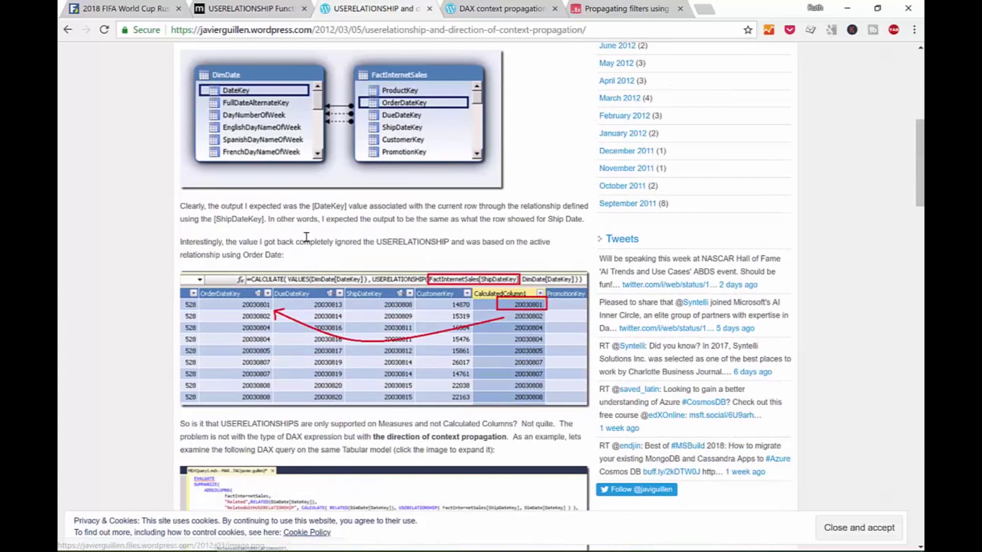
scroll(463, 310, "down", 1)
scroll(463, 309, "down", 4)
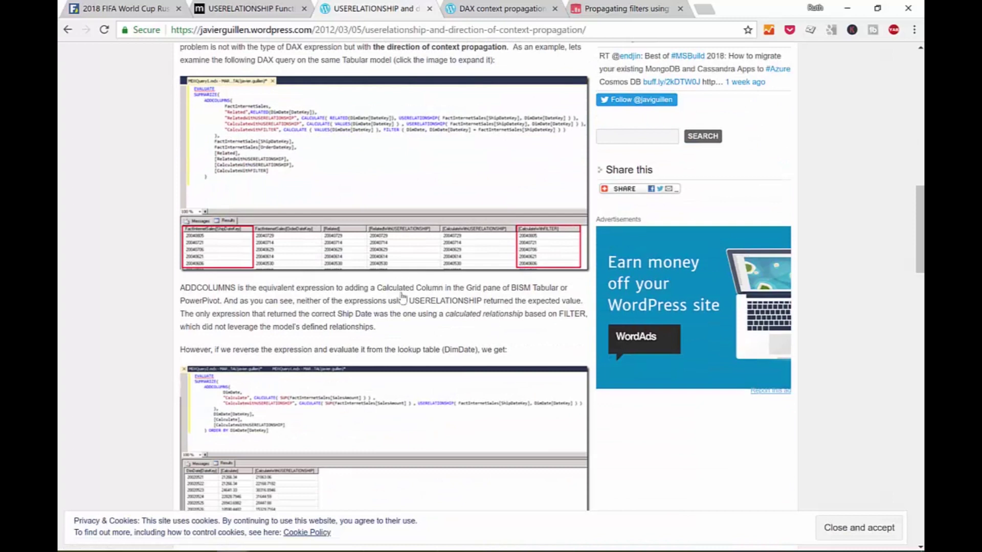
scroll(404, 296, "down", 4)
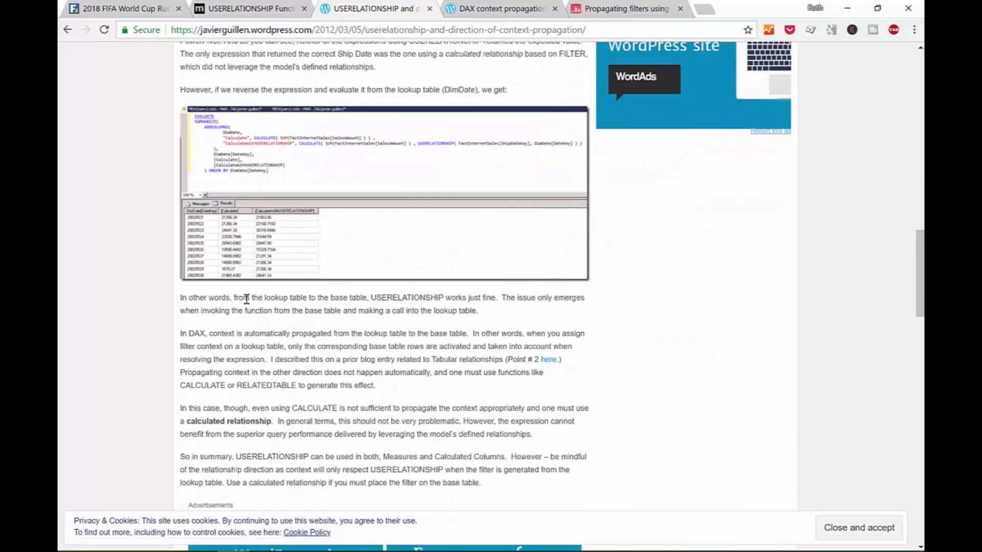
Step: Highlight the sentences on USERELATIONSHIP working from the lookup table versus the base table
left_click_drag(235, 298, 433, 299)
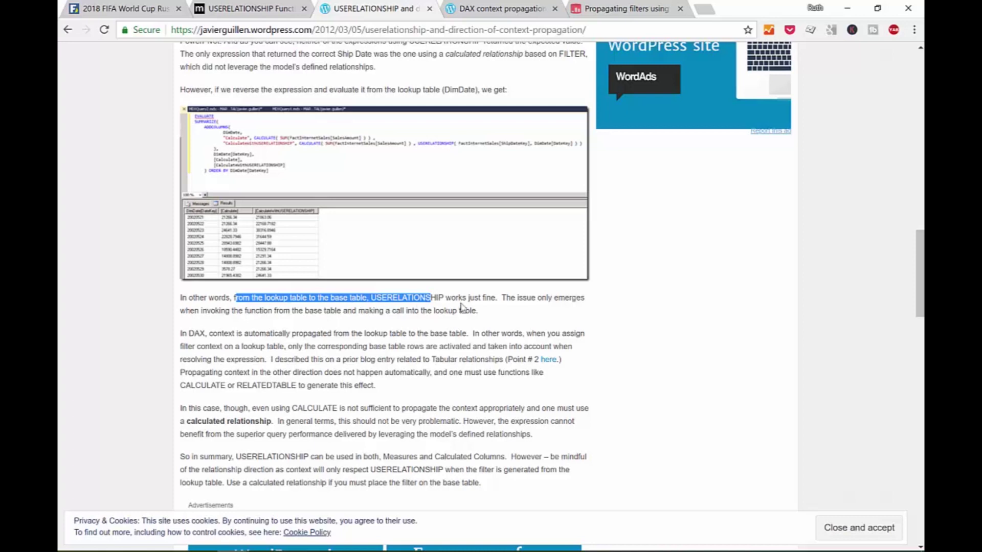
left_click_drag(494, 299, 274, 296)
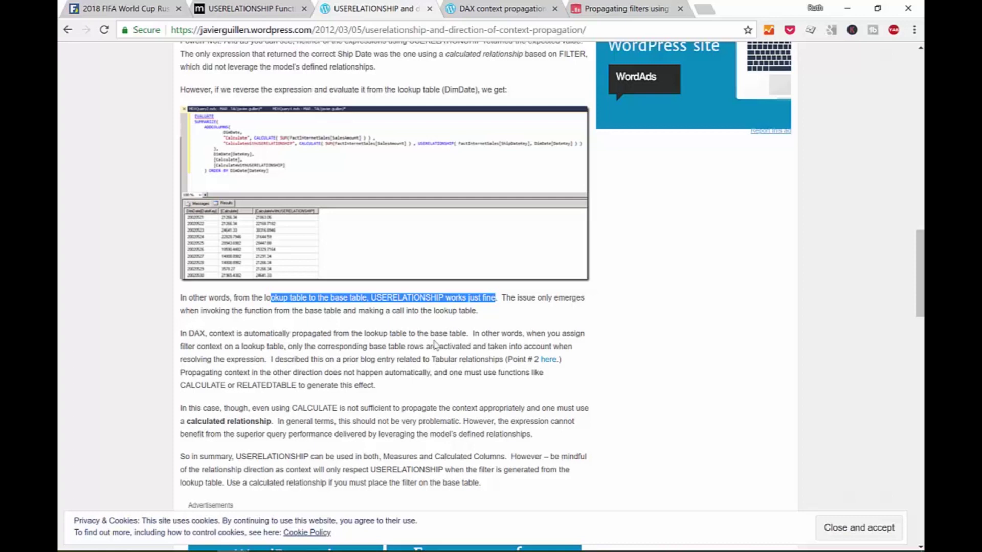
left_click(311, 311)
left_click_drag(311, 310, 458, 320)
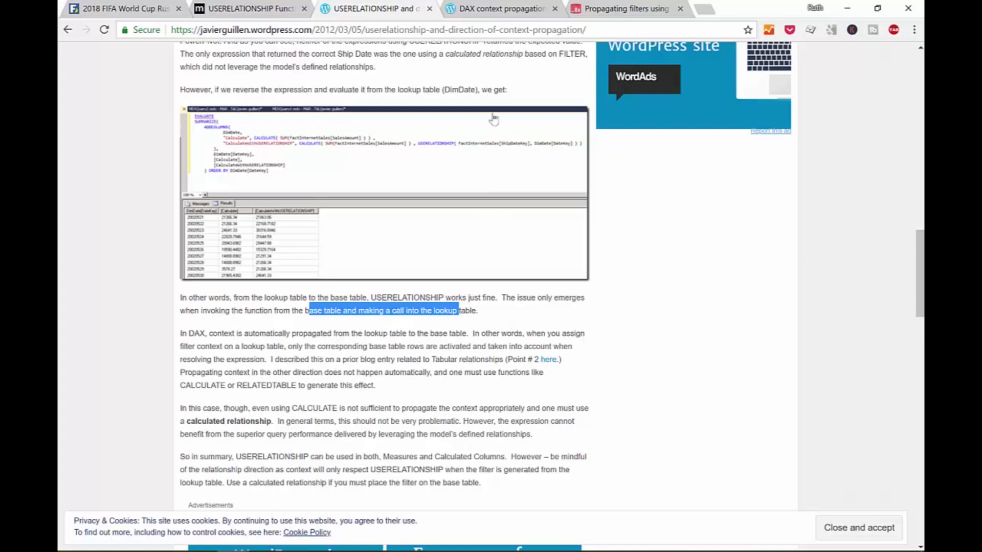
Step: Read the nested CALCULATE/USERELATIONSHIP code sample in the DAX context propagation post
left_click(497, 9)
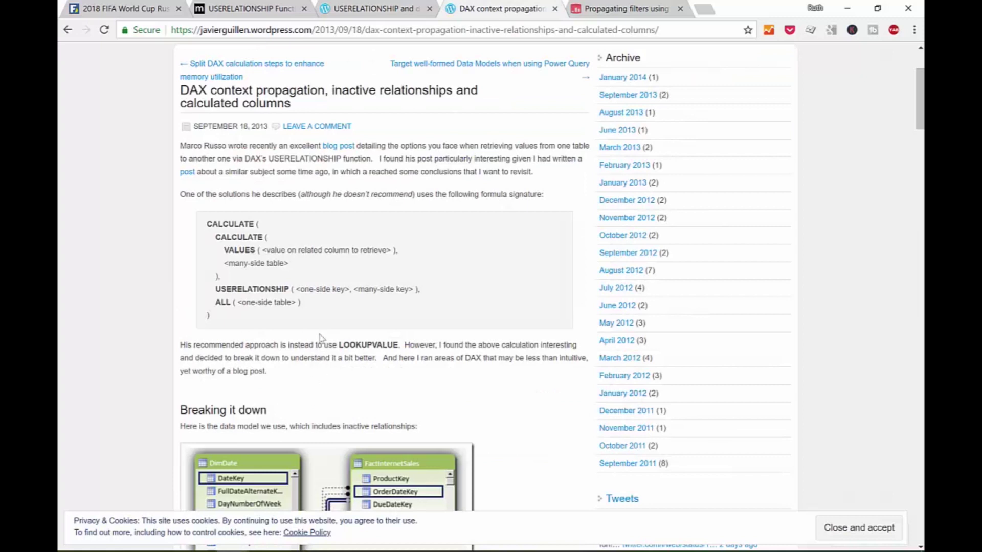
scroll(402, 374, "up", 3)
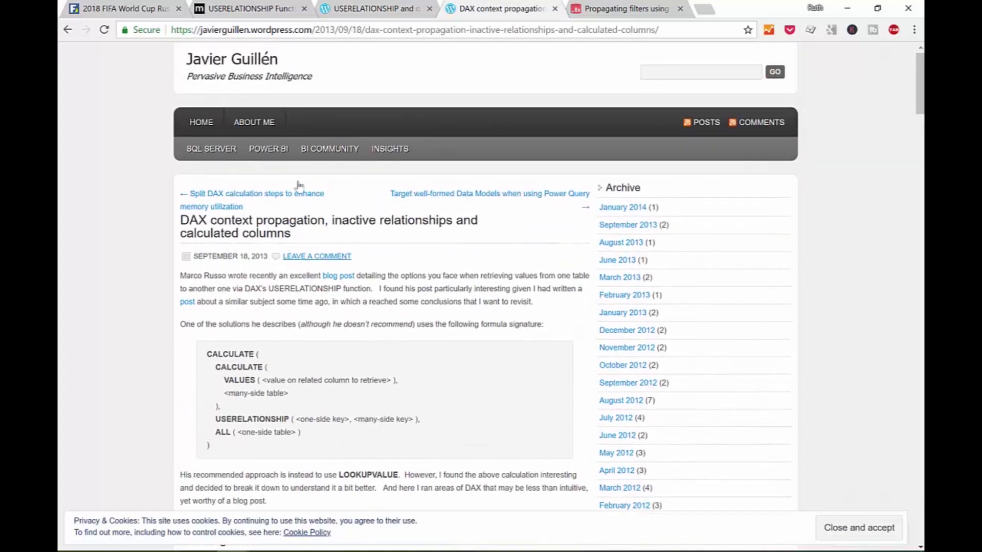
scroll(393, 362, "down", 5)
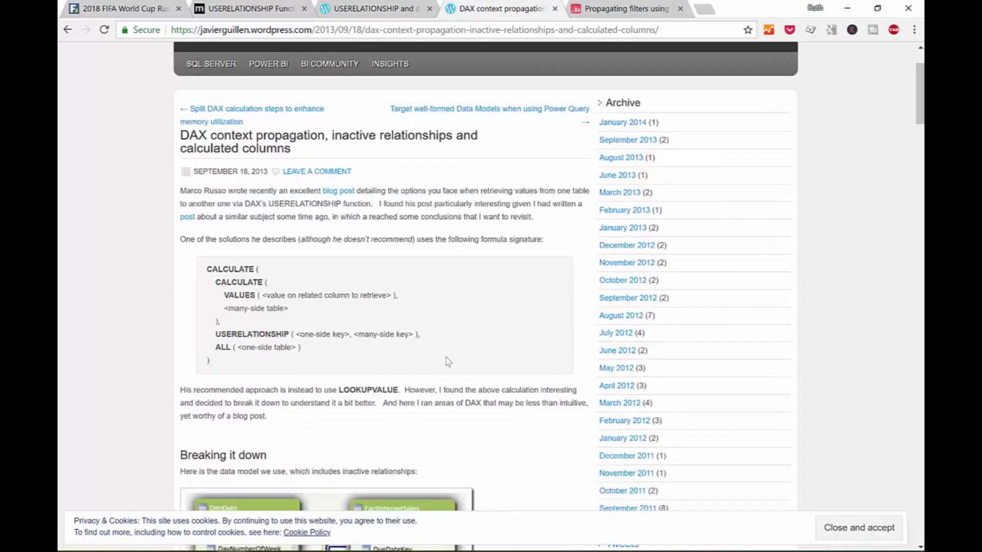
left_click_drag(198, 250, 191, 160)
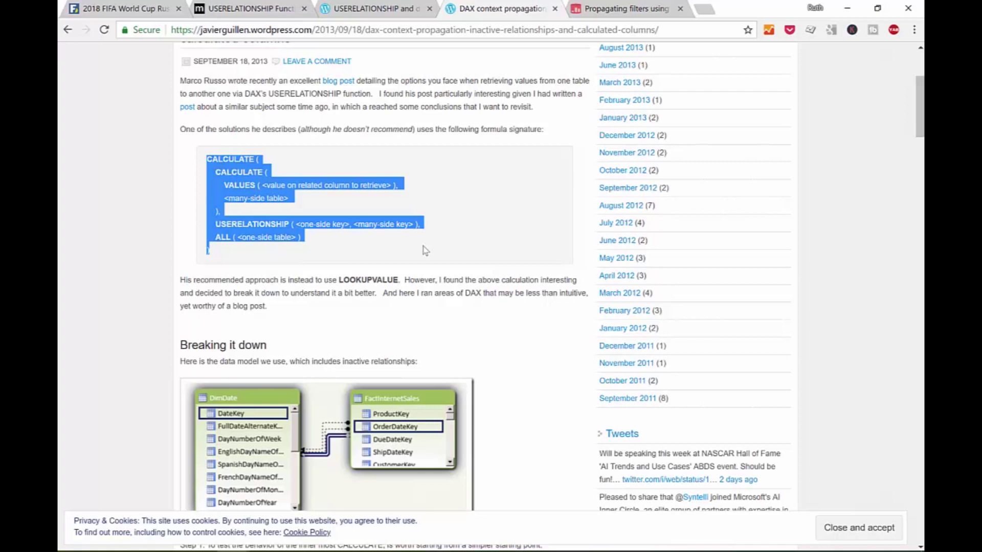
left_click(443, 262)
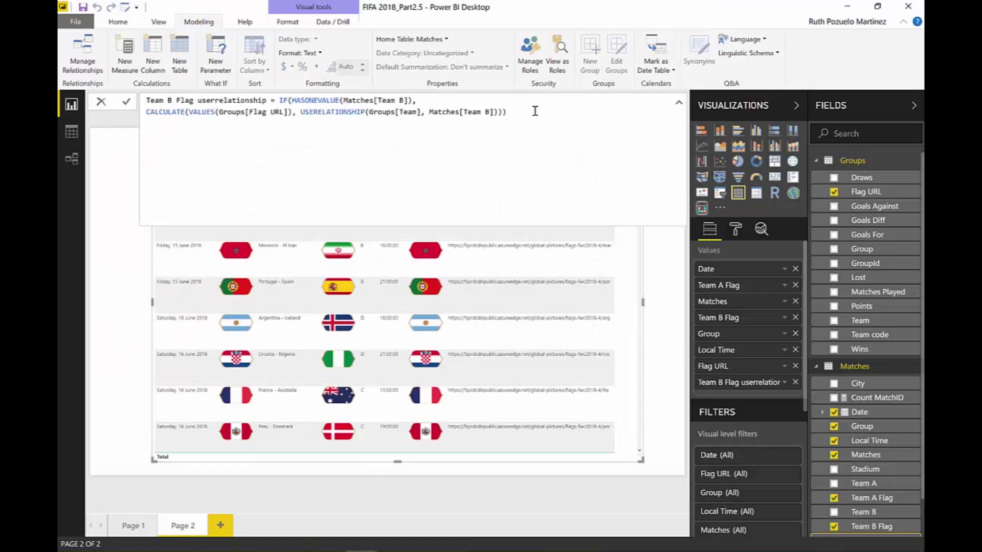
Step: Create a new Matches measure from the pasted Team B Flag userrelationship formula and expand the formula bar
left_click_drag(535, 110, 146, 86)
key("ctrl+c")
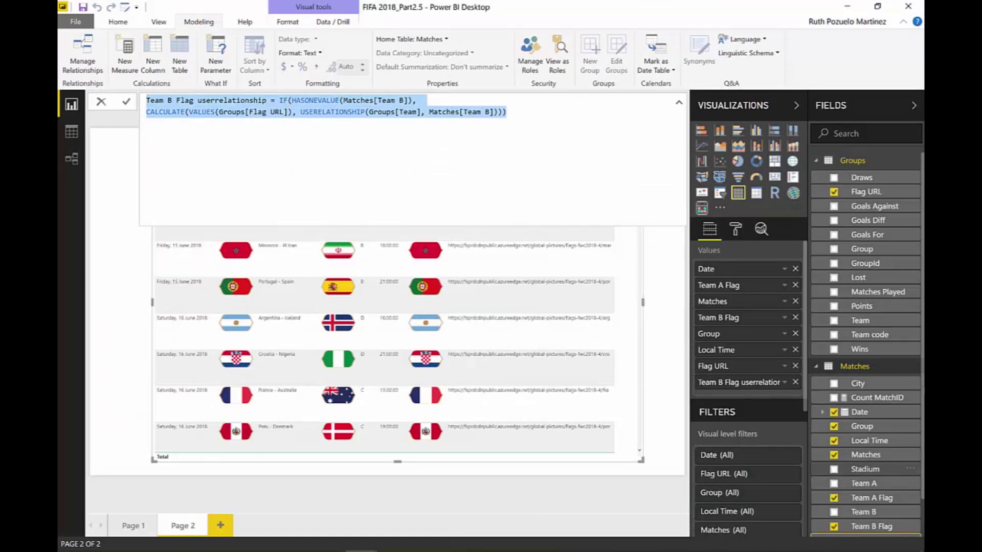
left_click(915, 368)
left_click(916, 369)
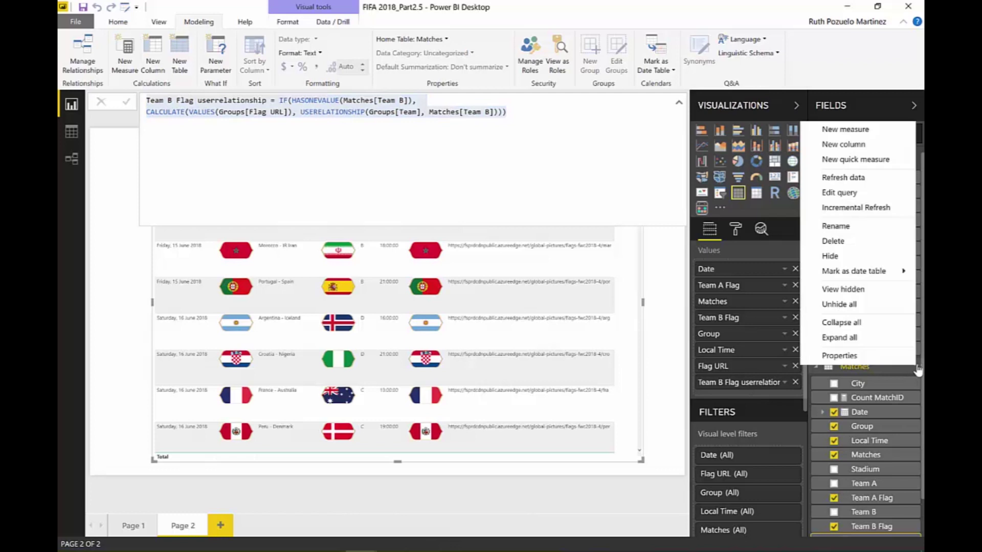
left_click(849, 134)
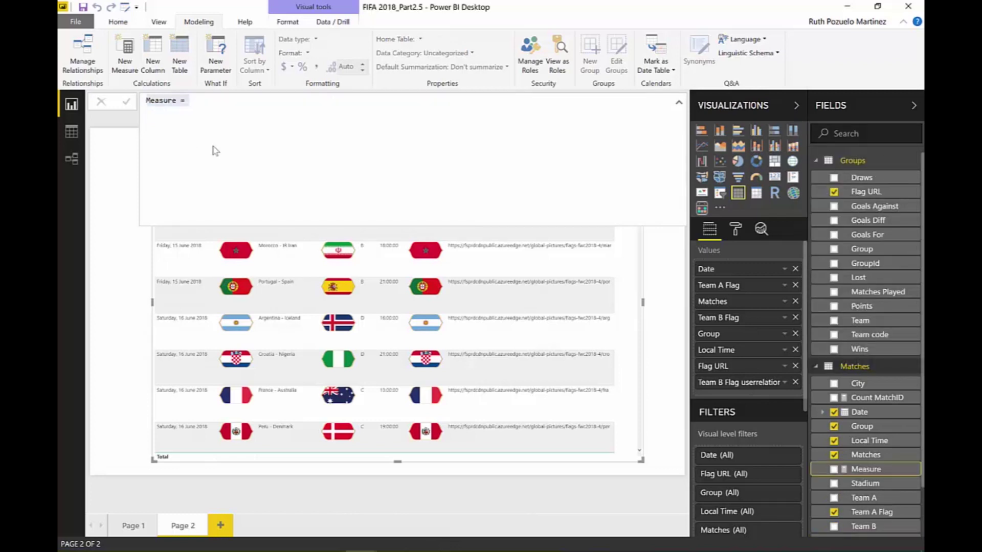
key("ctrl+v")
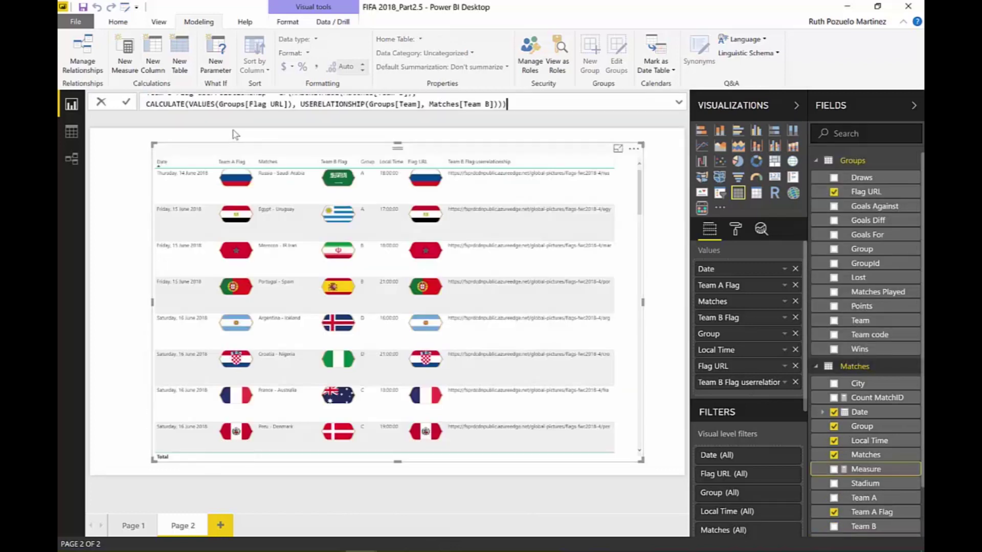
left_click(678, 103)
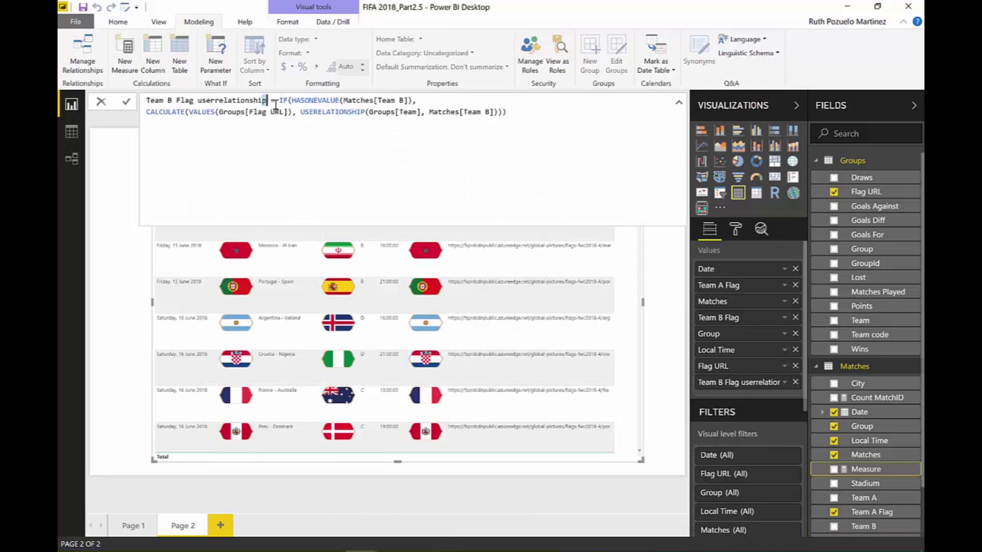
Step: Rename the measure to 'Team B Flag userrelationship calculate'
left_click(271, 101)
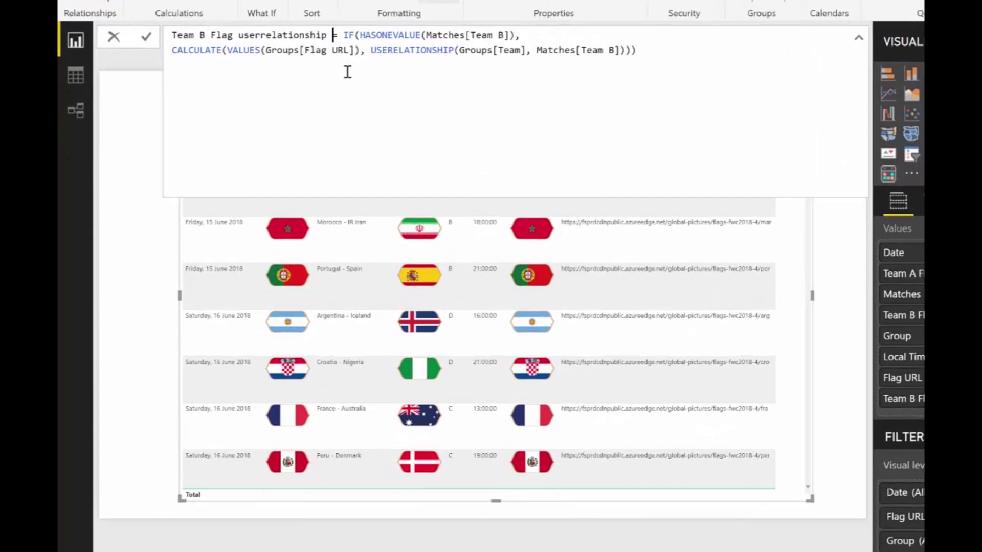
type("caluculate")
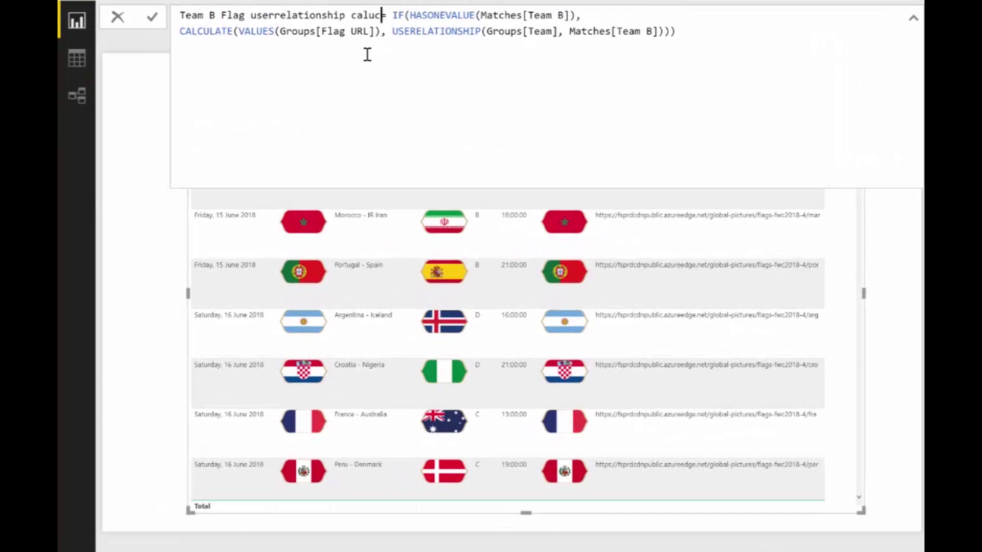
key("BackSpace")
key("BackSpace")
key("BackSpace")
key("BackSpace")
key("BackSpace")
key("BackSpace")
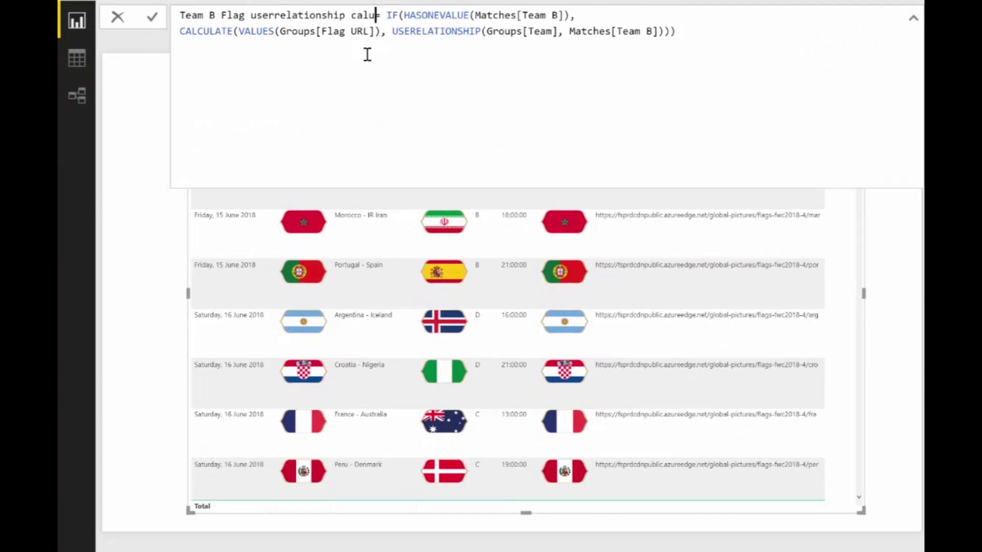
key("BackSpace")
key("BackSpace")
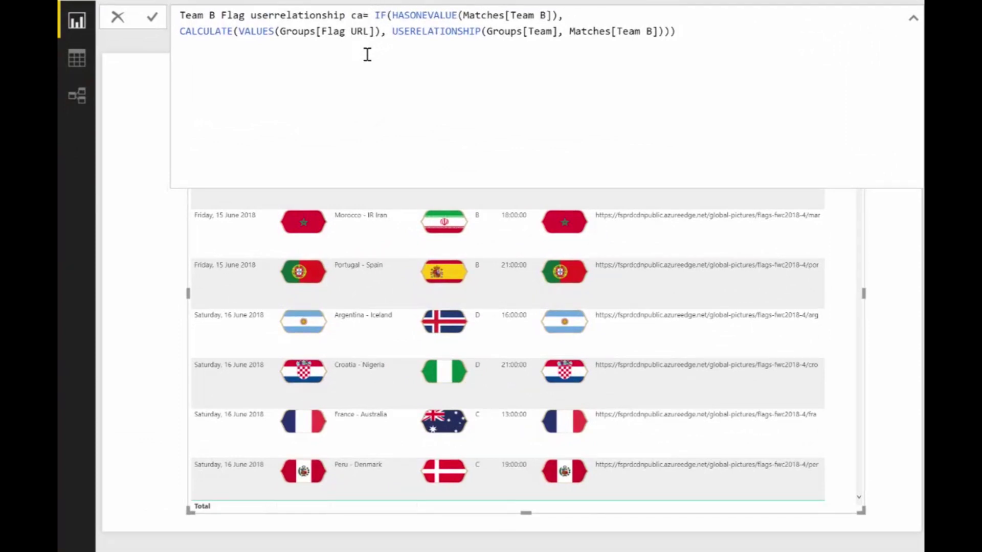
type("lculate")
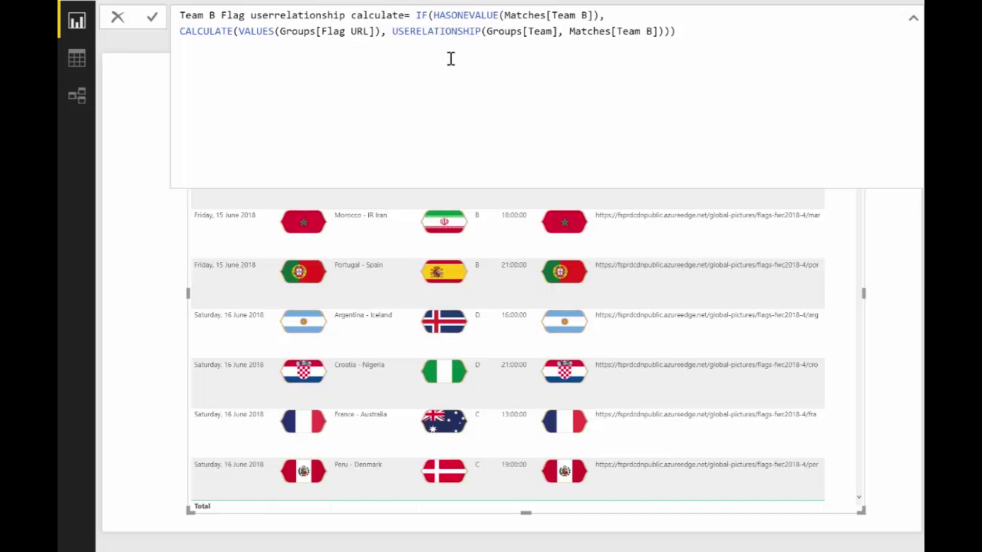
Step: Wrap VALUES(Groups[Flag URL]) in CALCULATE(...,Matches), add an ALL(Groups) filter, and commit
left_click(182, 32)
type("CALCULATE(")
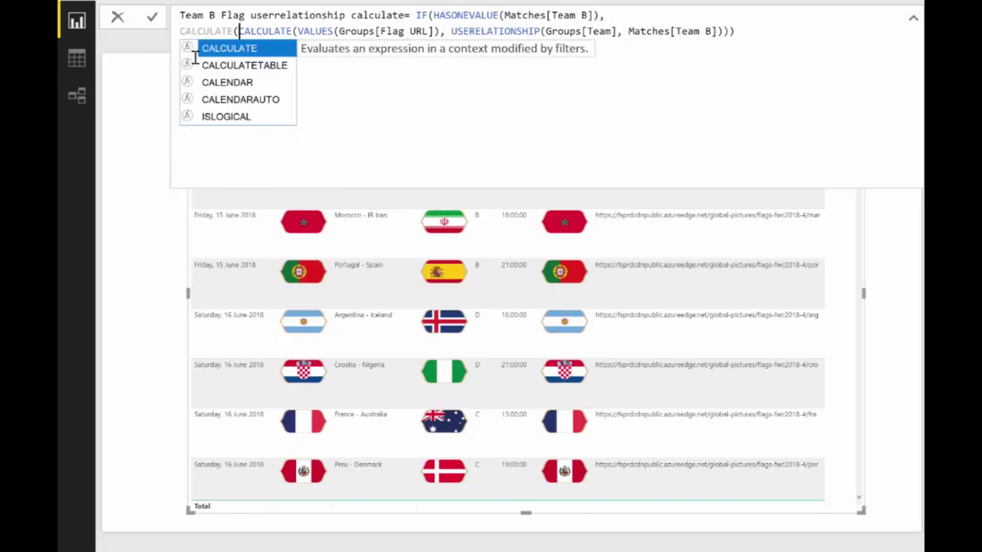
key("Right")
key("Right")
key("Right")
key("Right")
key("Right")
key("Right")
key("Right")
key("Right")
key("Right")
key("Right")
key("Right")
key("Right")
key("Right")
key("Right")
key("Right")
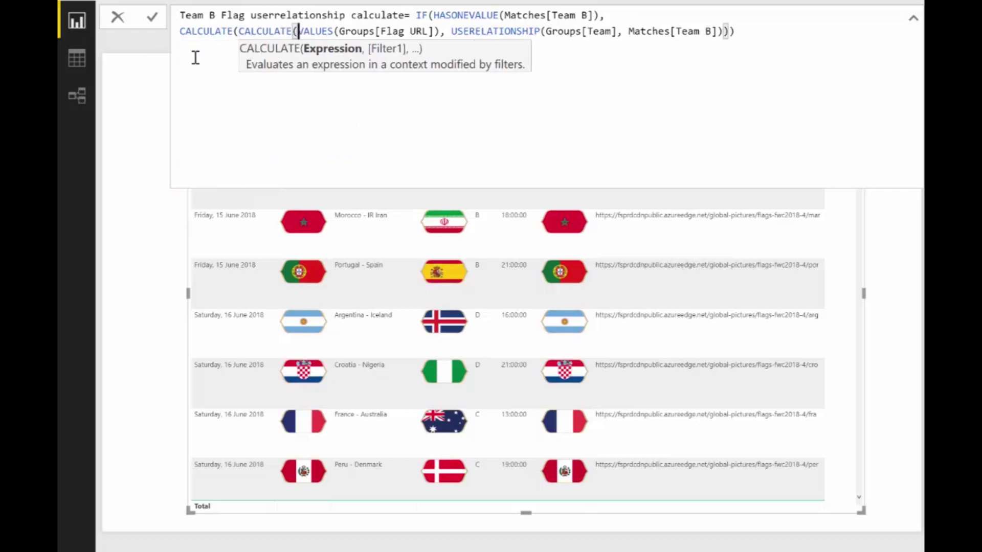
key("Right")
key("Right")
key("Right")
key("Right")
key("Right")
key("Right")
key("Right")
key("Right")
key("Right")
key("Right")
key("Right")
key("Right")
key("Right")
key("Right")
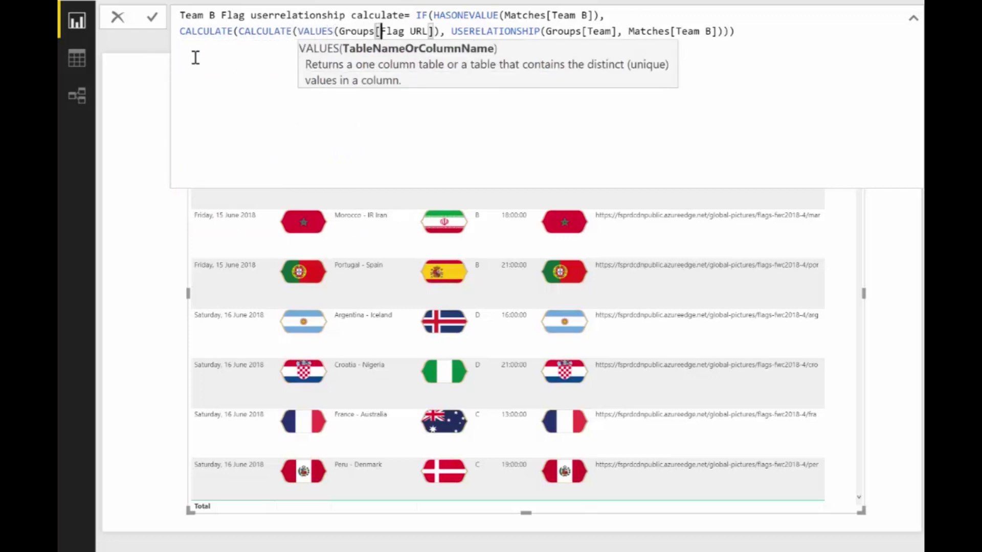
key("Right")
key("Right")
key("Right")
key("Right")
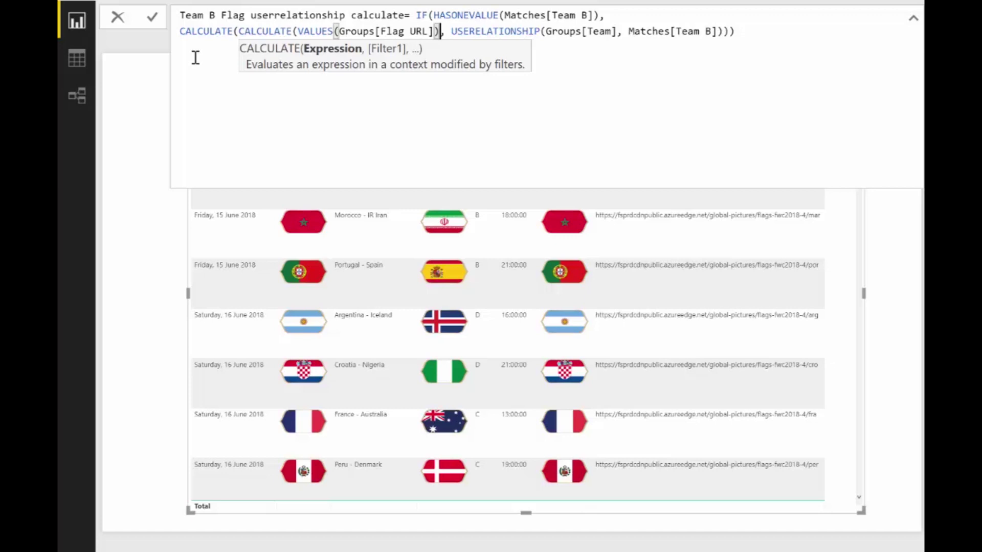
type(",Matches")
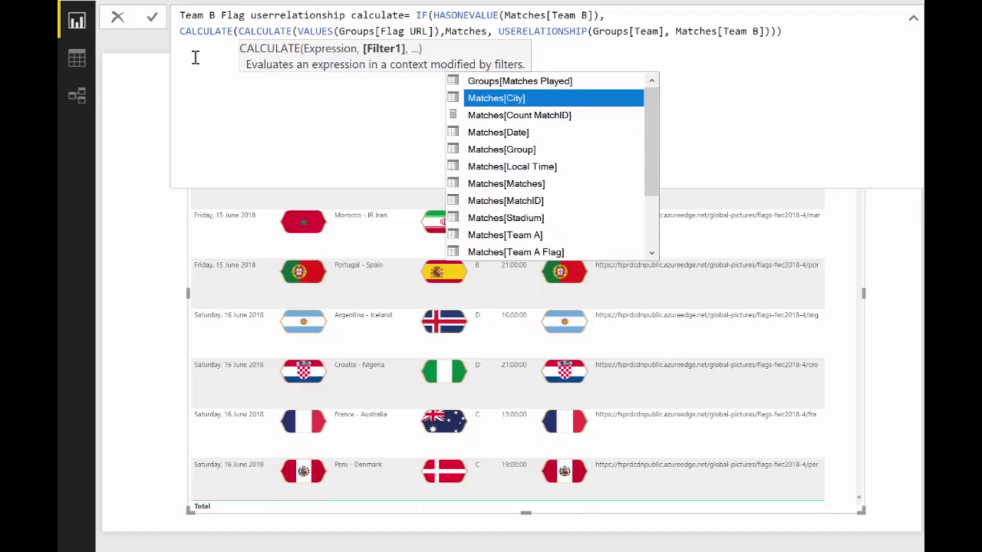
type(")")
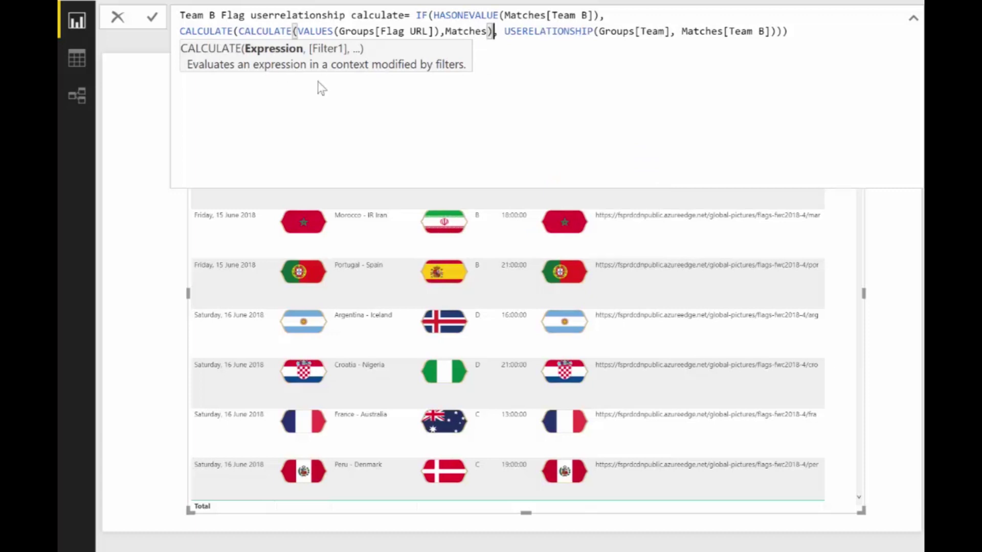
left_click(656, 68)
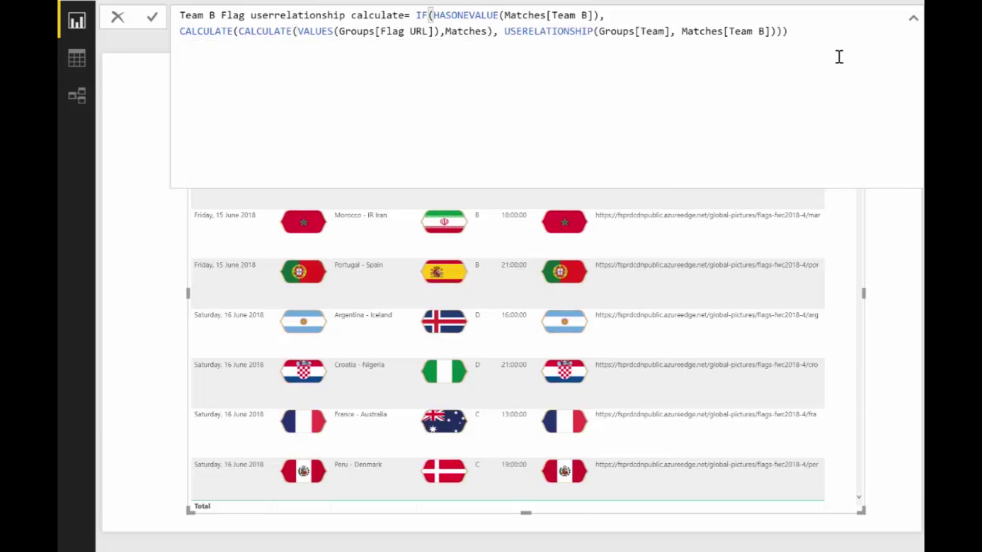
key("Left")
key("Left")
type(",ALL(")
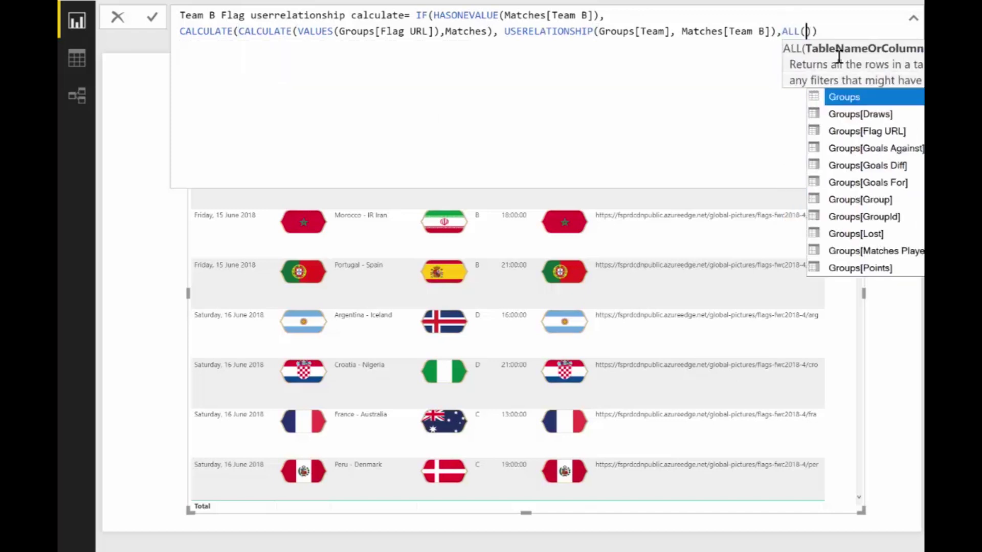
type("Groups)")
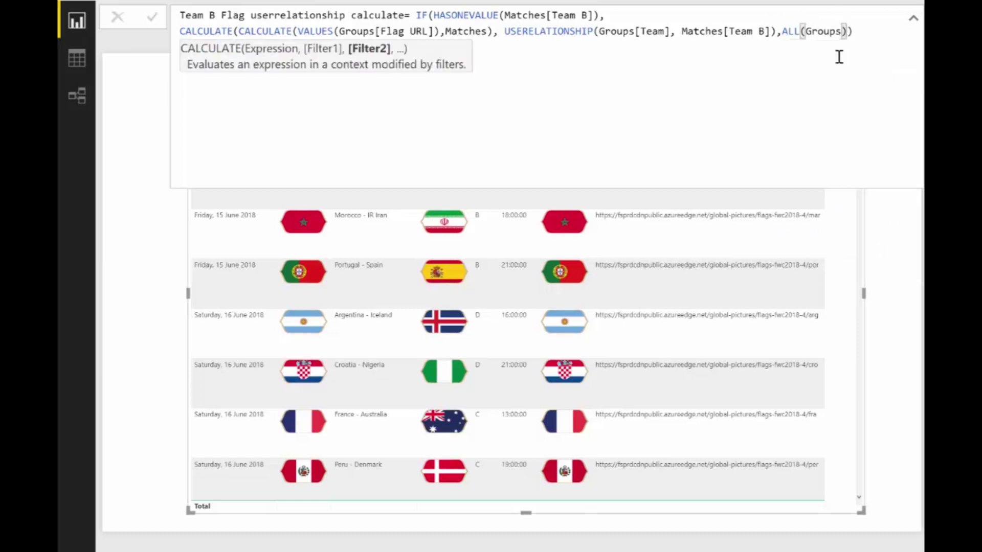
key("Return")
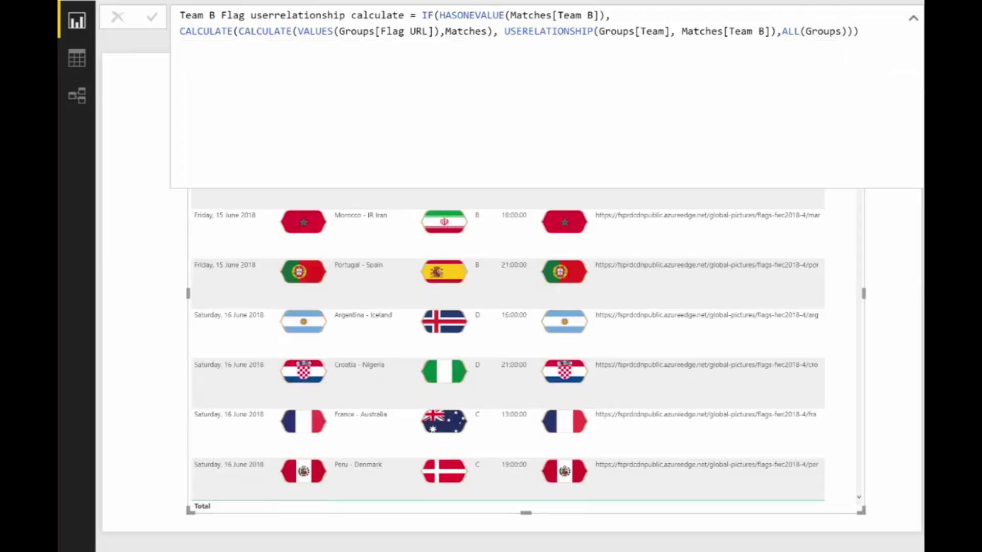
Step: Add Team B Flag userrelationship calculate to the table and narrow both URL columns so links wrap
left_click_drag(733, 356, 852, 406)
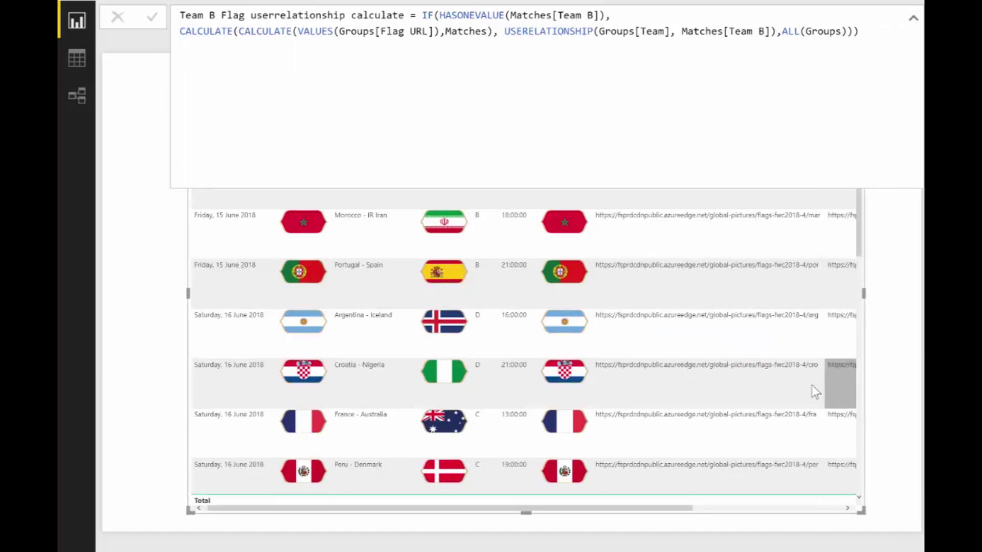
left_click(913, 18)
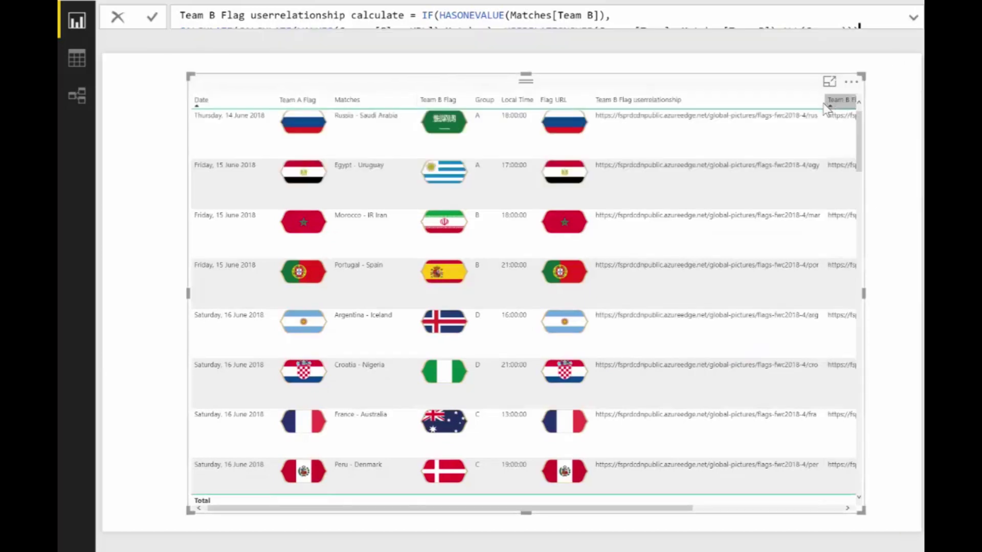
left_click_drag(764, 99, 678, 102)
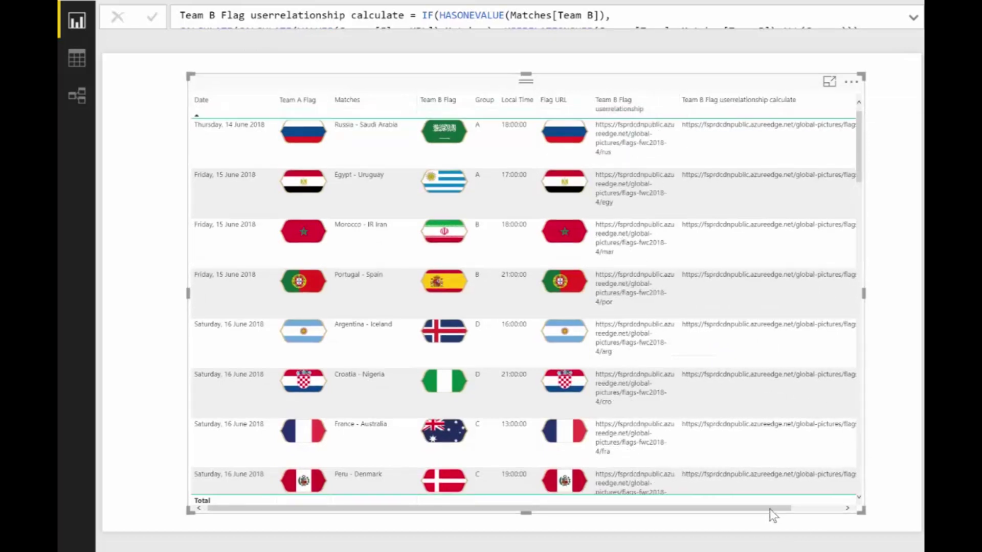
left_click_drag(771, 509, 851, 514)
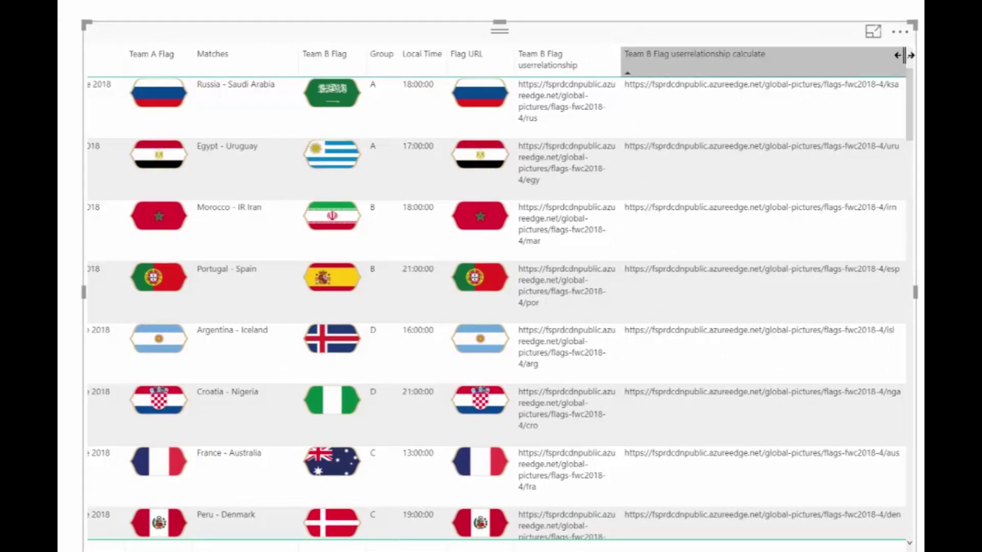
left_click_drag(906, 54, 771, 62)
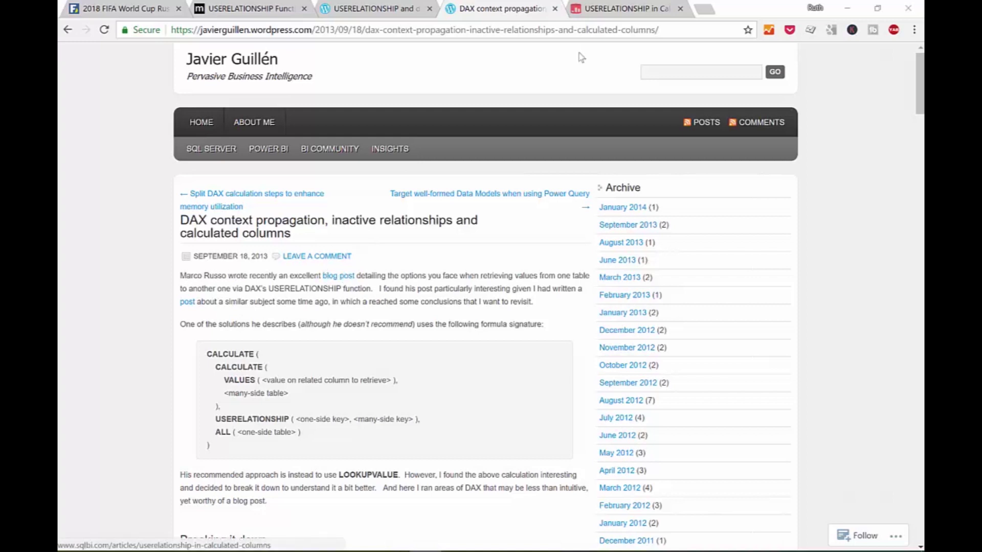
Step: In the sqlbi article, scroll to the LOOKUPVALUE example and highlight the sentence recommending it
left_click(602, 10)
scroll(613, 126, "up", 15)
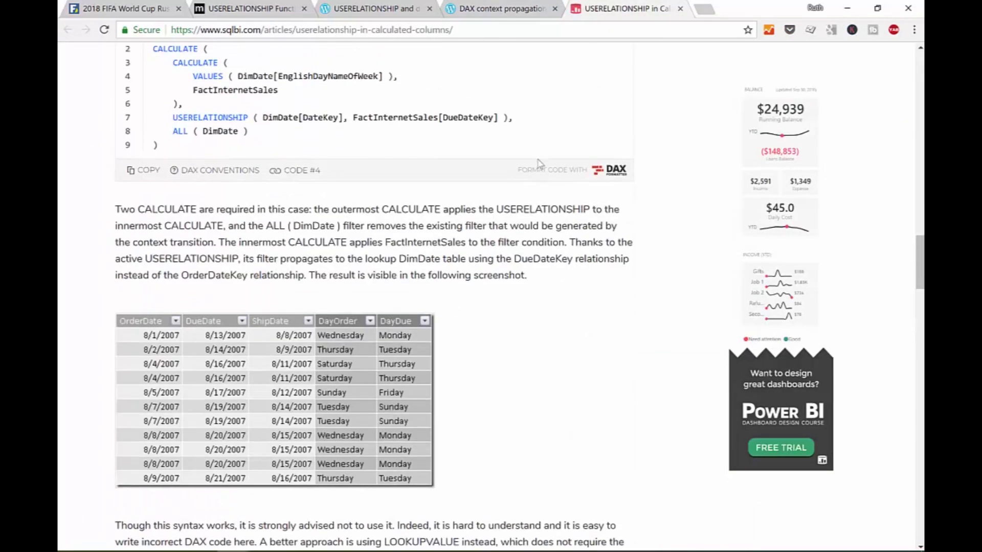
scroll(613, 126, "up", 20)
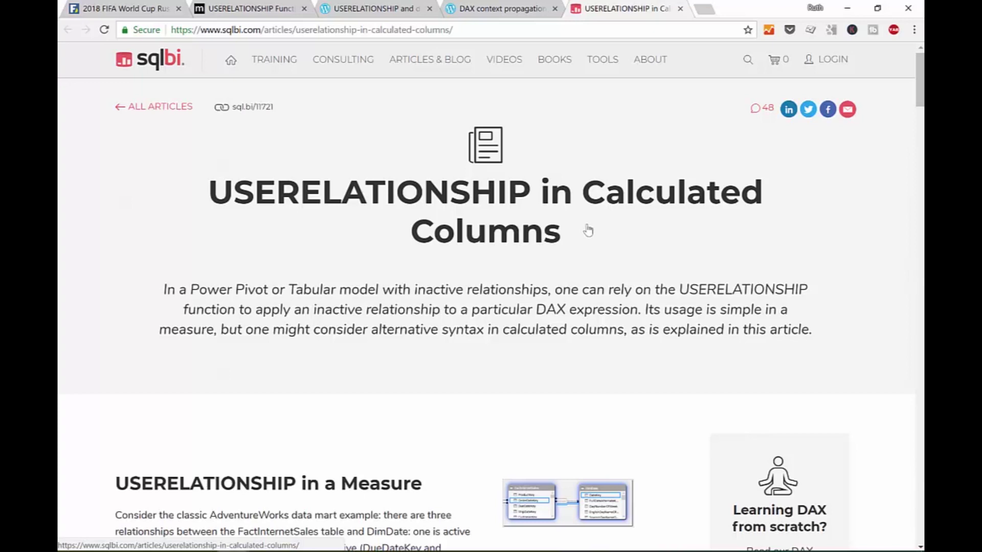
scroll(436, 323, "down", 15)
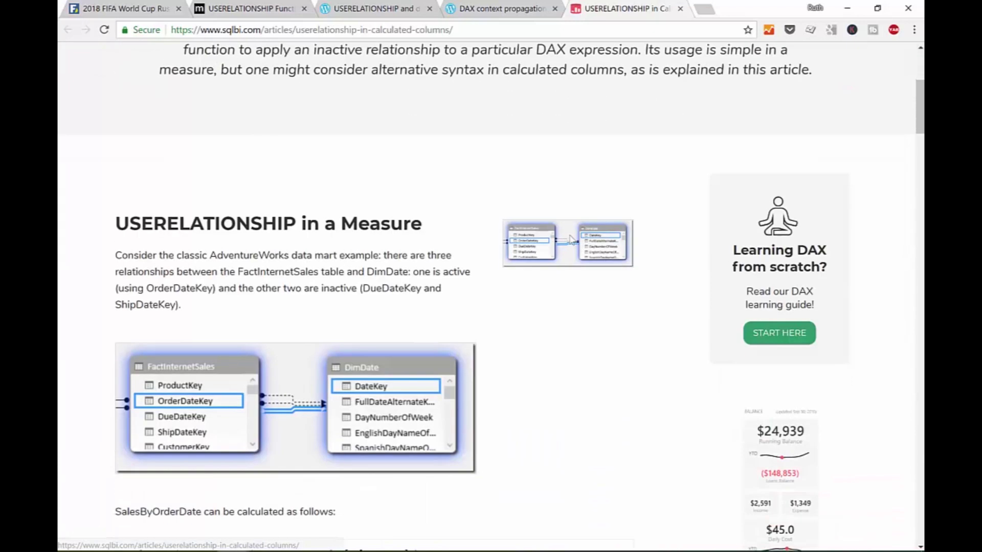
scroll(437, 322, "down", 13)
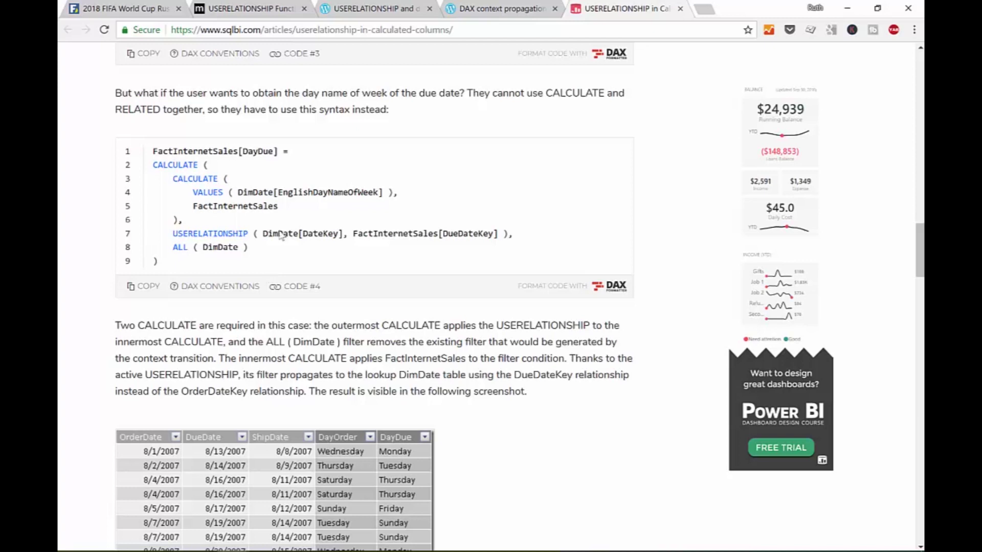
scroll(333, 271, "down", 6)
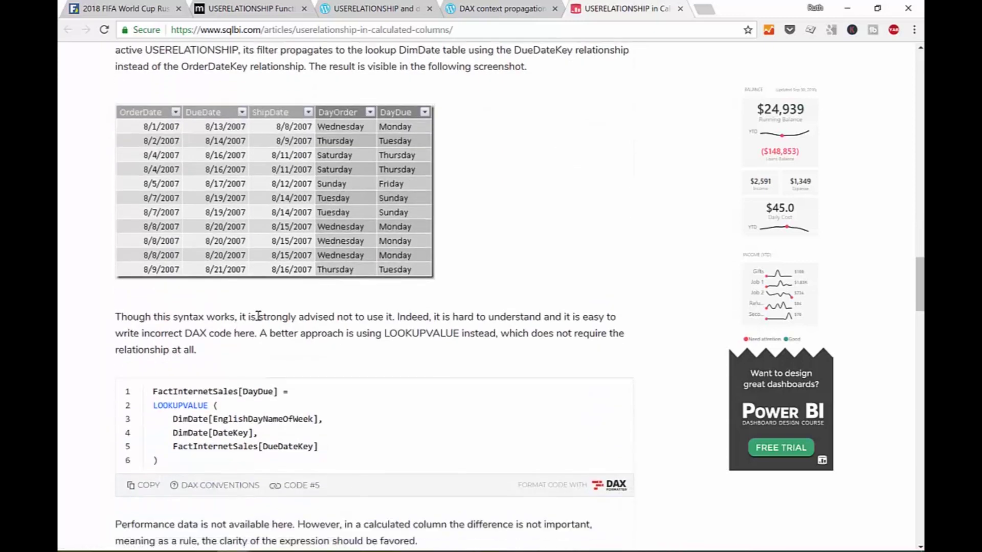
left_click_drag(250, 317, 426, 332)
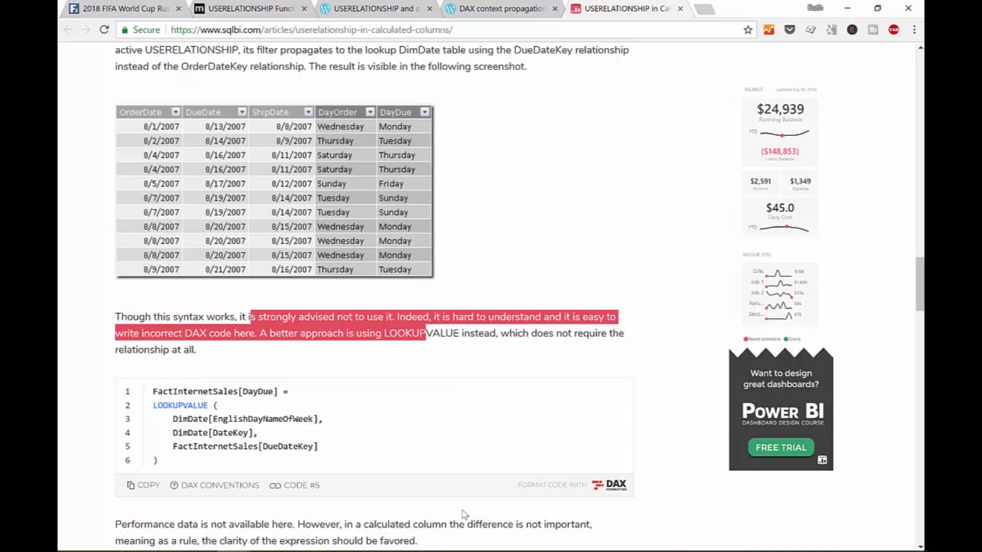
Step: Highlight the performance note and the 'clarity of the expression' phrase, then return to Power BI Desktop
left_click_drag(502, 533, 413, 526)
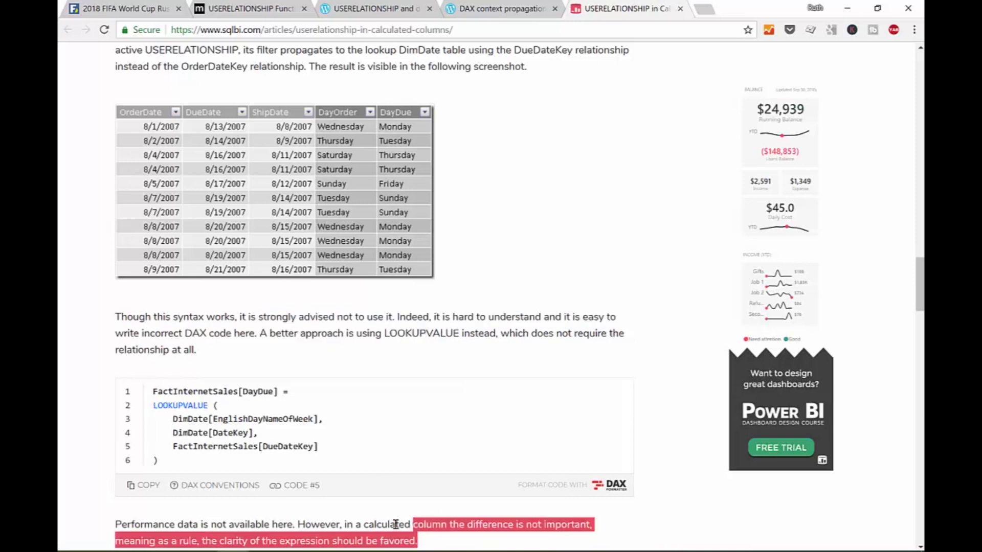
scroll(392, 524, "down", 3)
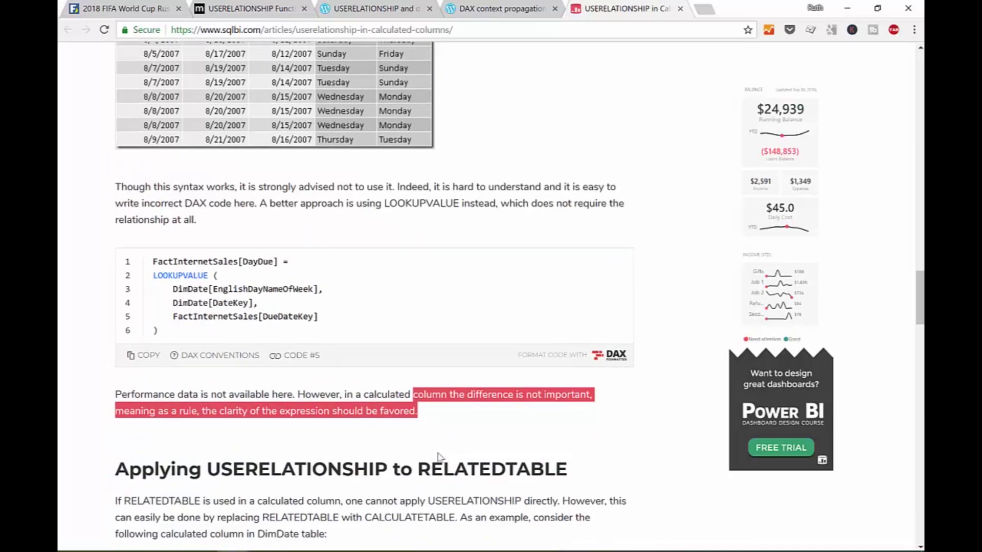
left_click(464, 391)
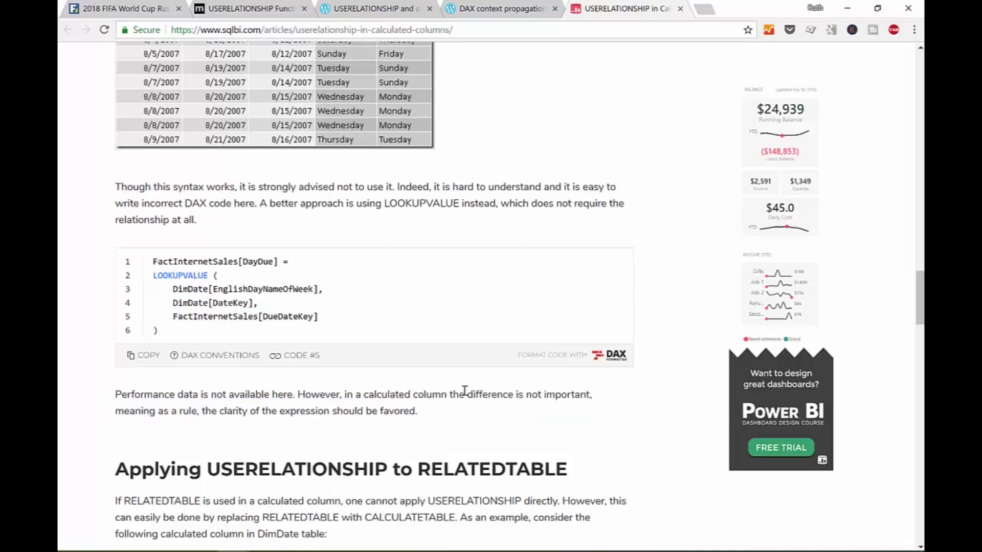
left_click_drag(220, 411, 368, 410)
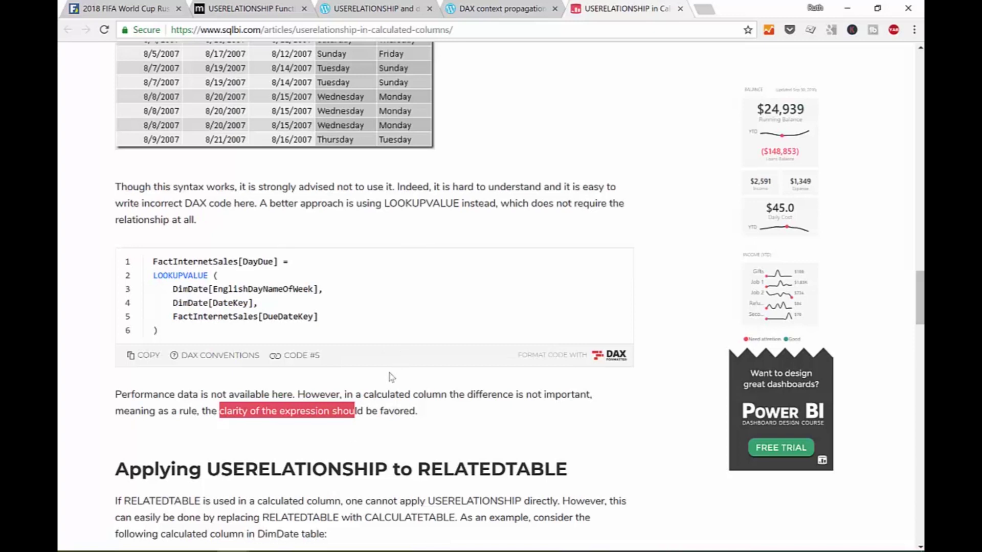
key("alt+Tab")
Step: In Data view, start a new Matches column 'TEam flag B lookupvalue' using LOOKUPVALUE
left_click(73, 134)
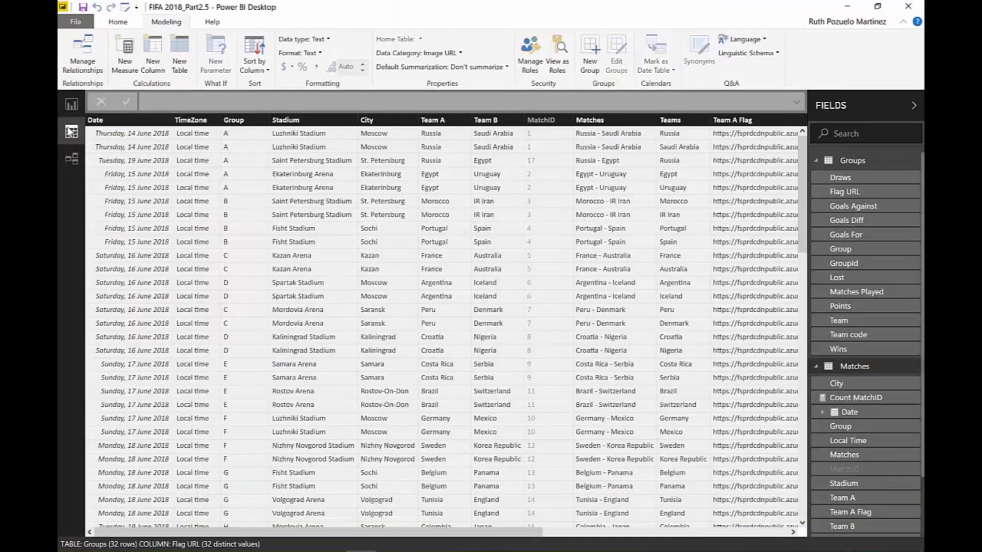
left_click(844, 367)
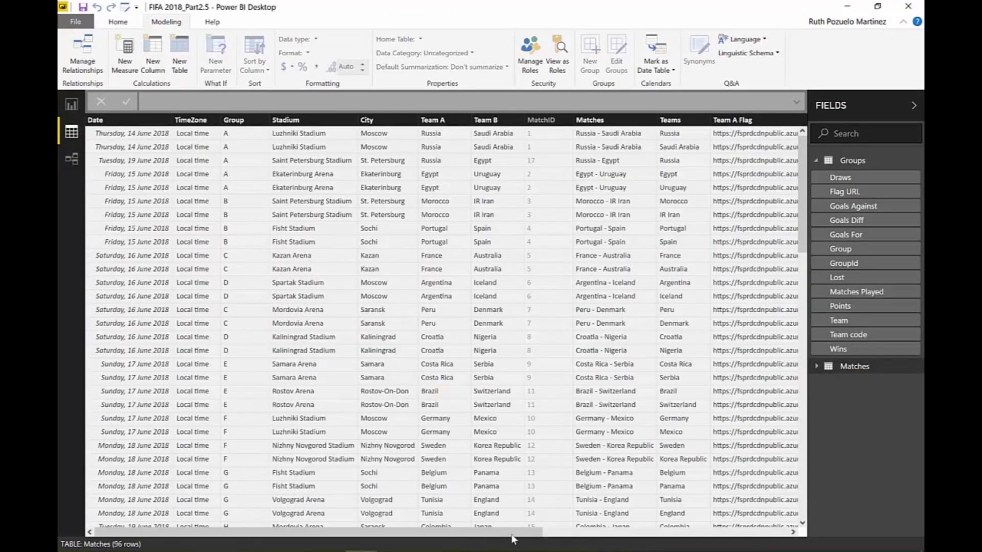
left_click_drag(511, 534, 825, 527)
left_click(153, 58)
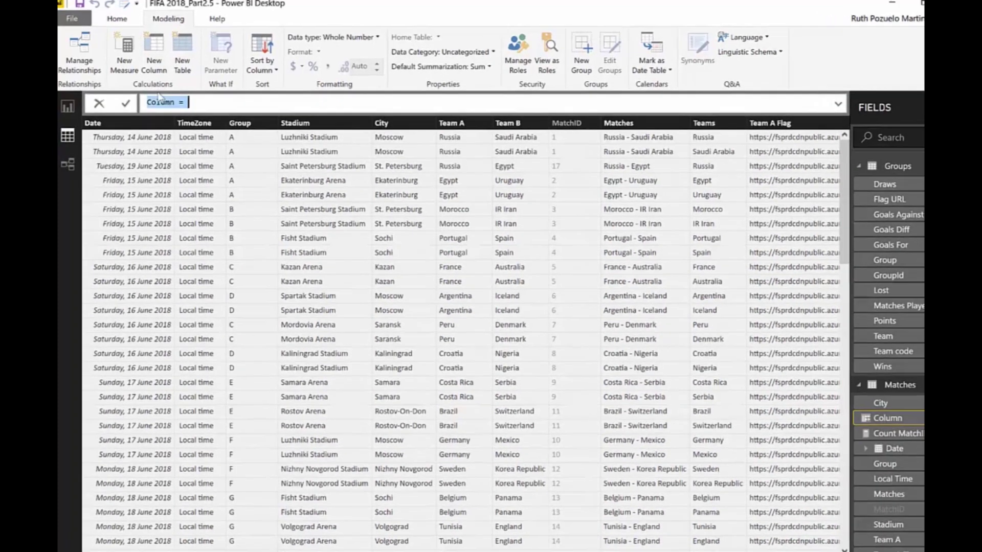
type("TEam")
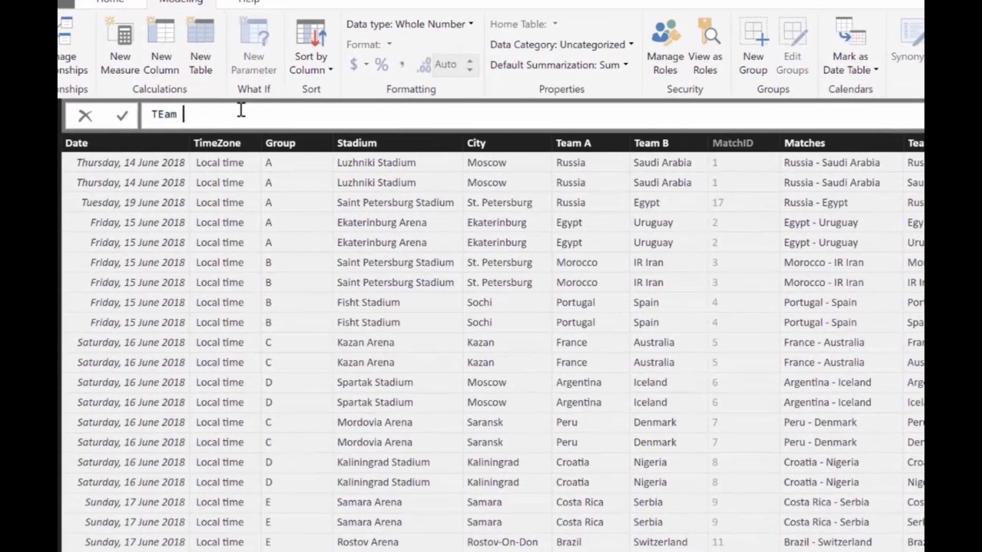
type(" flag B logokupvalue = look")
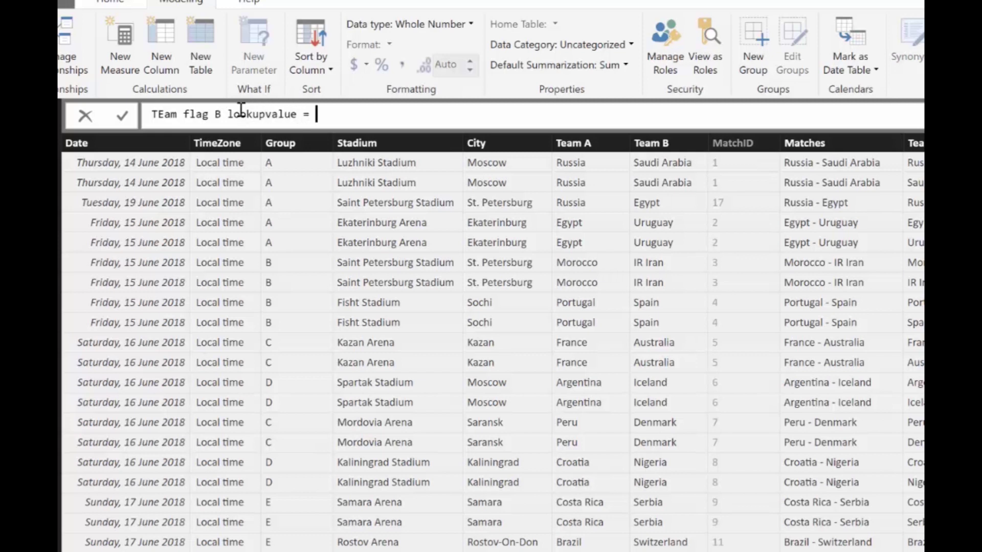
key("Tab")
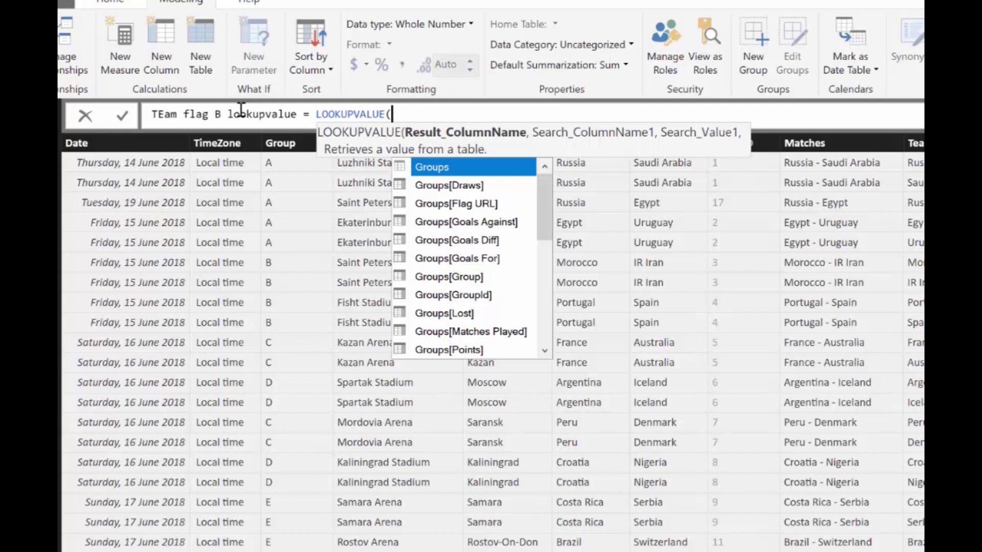
Step: Use Groups[Flag URL] as the result column and Groups[Team] as the search column
type("g")
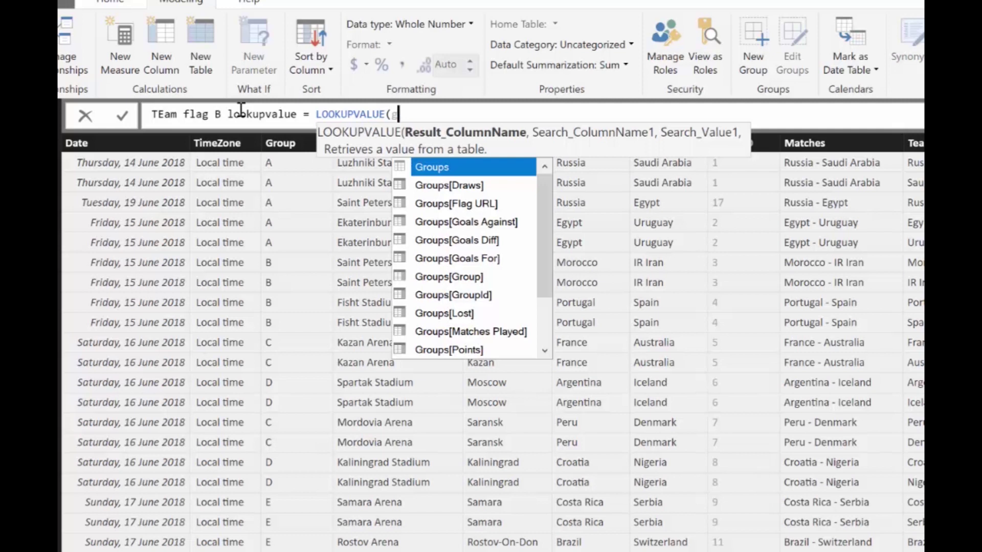
key("BackSpace")
type("flag")
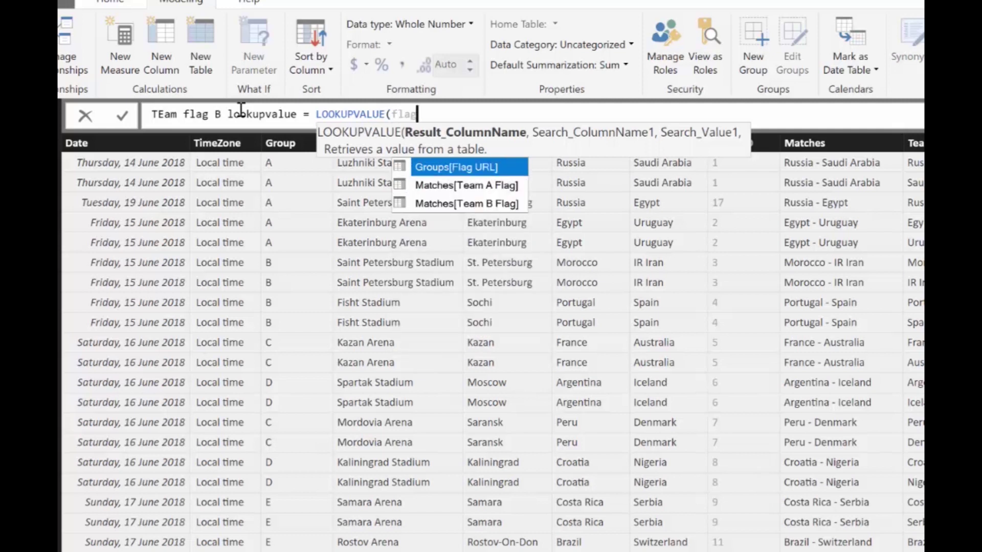
key("Tab")
type(", ")
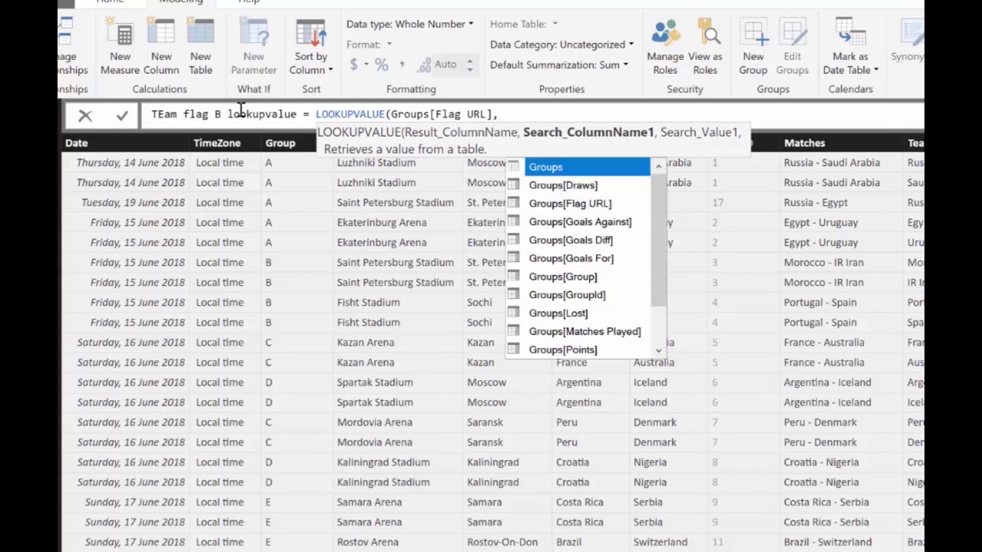
type("grp")
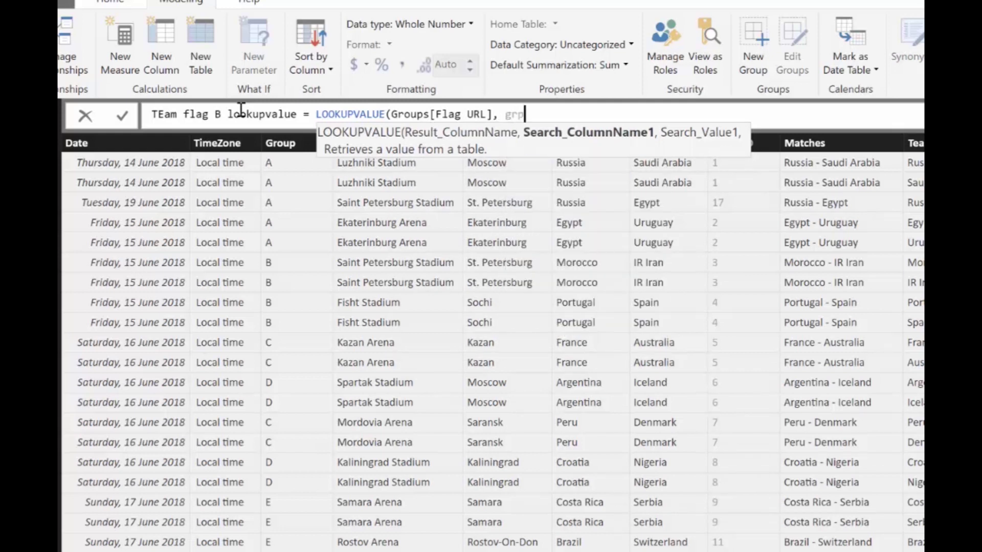
key("BackSpace")
key("BackSpace")
key("BackSpace")
type("team")
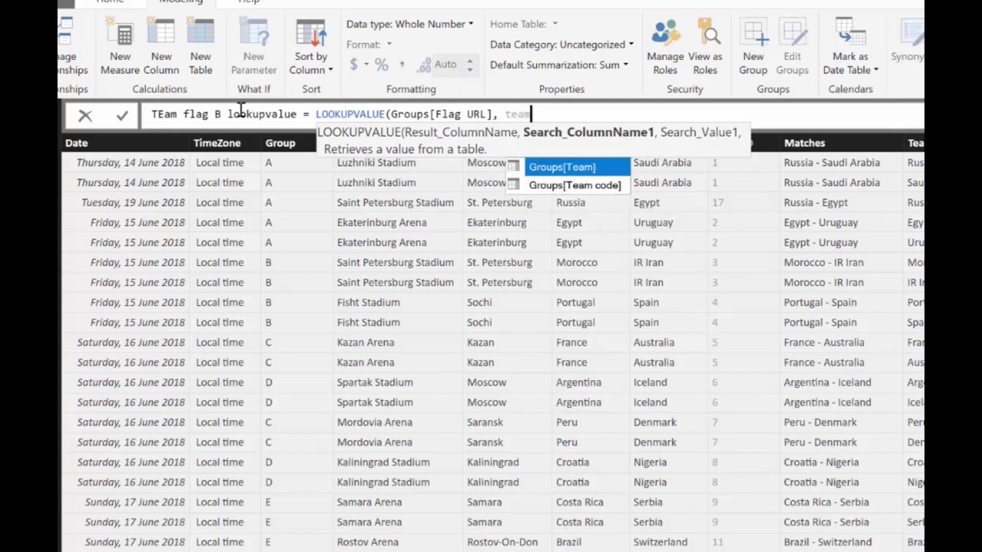
key("Tab")
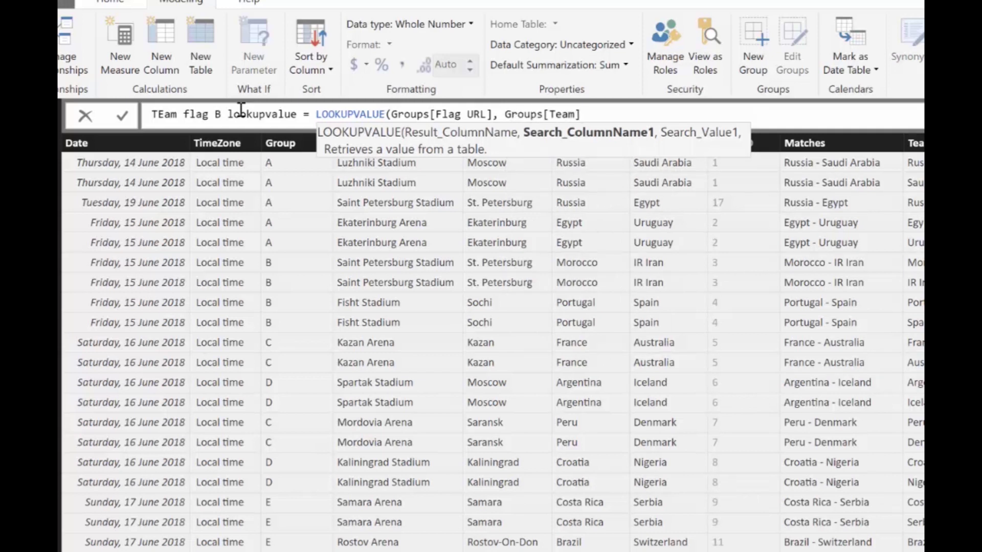
Step: Use Matches[Team B] as the search value
type(", tra")
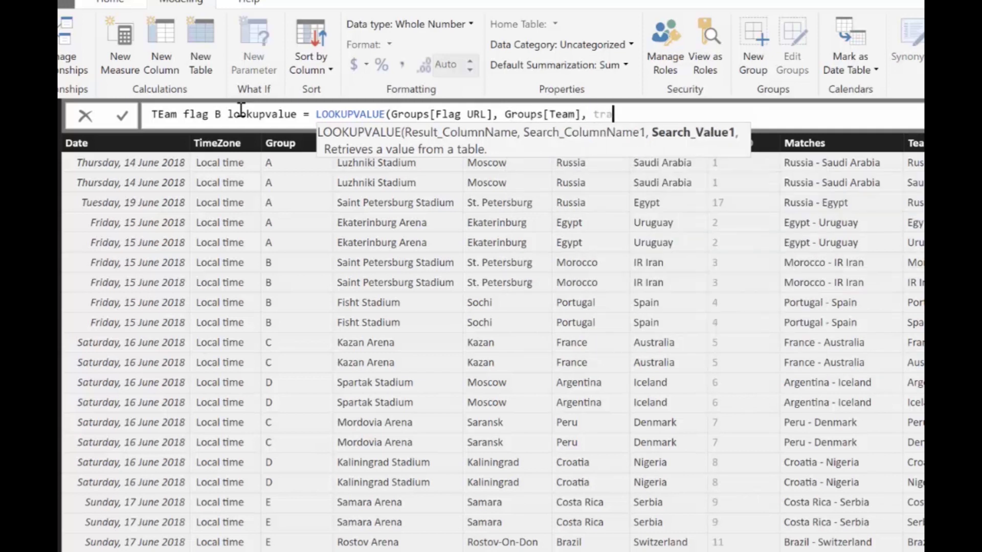
key("BackSpace")
key("BackSpace")
key("BackSpace")
type("team b")
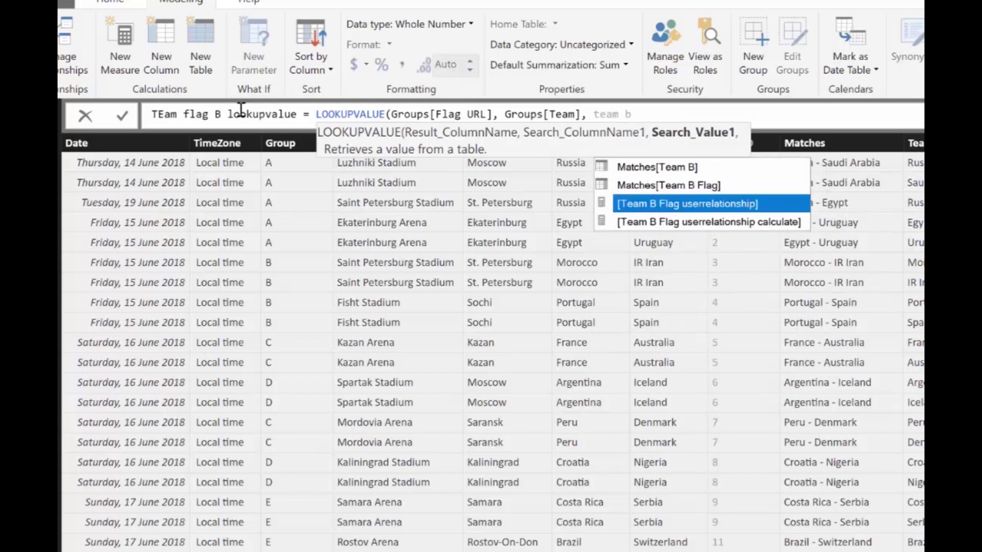
key("Up")
key("Up")
key("Tab")
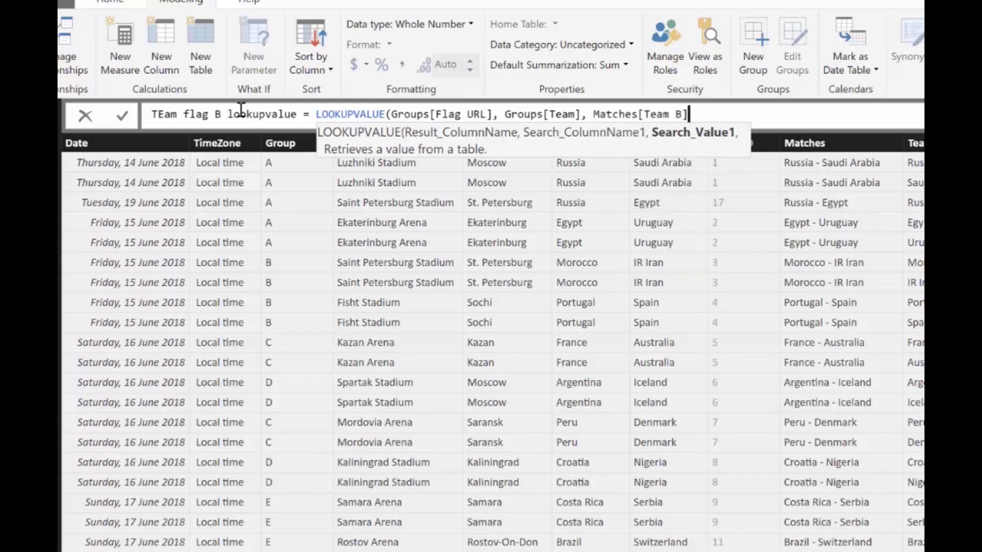
Step: Close and commit the LOOKUPVALUE formula, then categorize TEam flag B lookupvalue as Image URL
type(")")
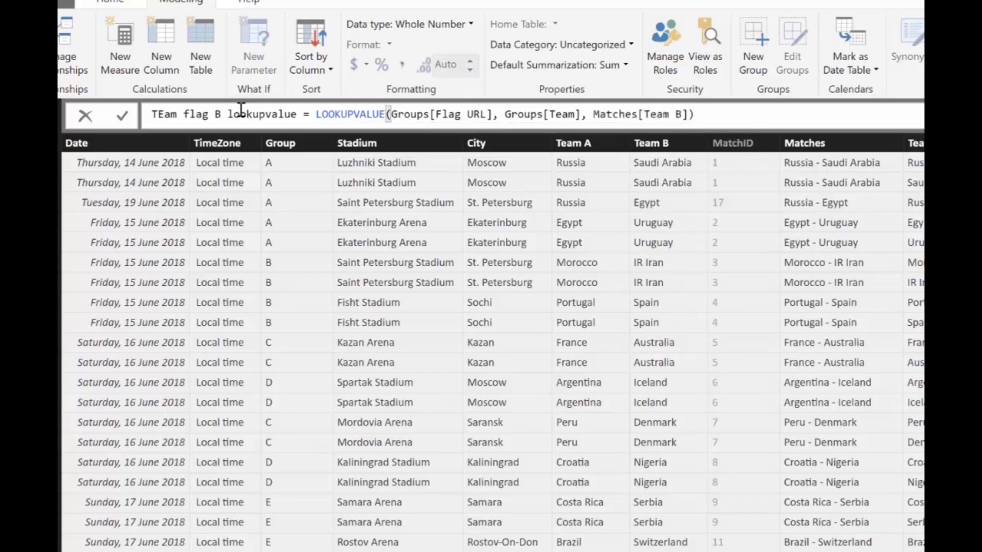
key("Return")
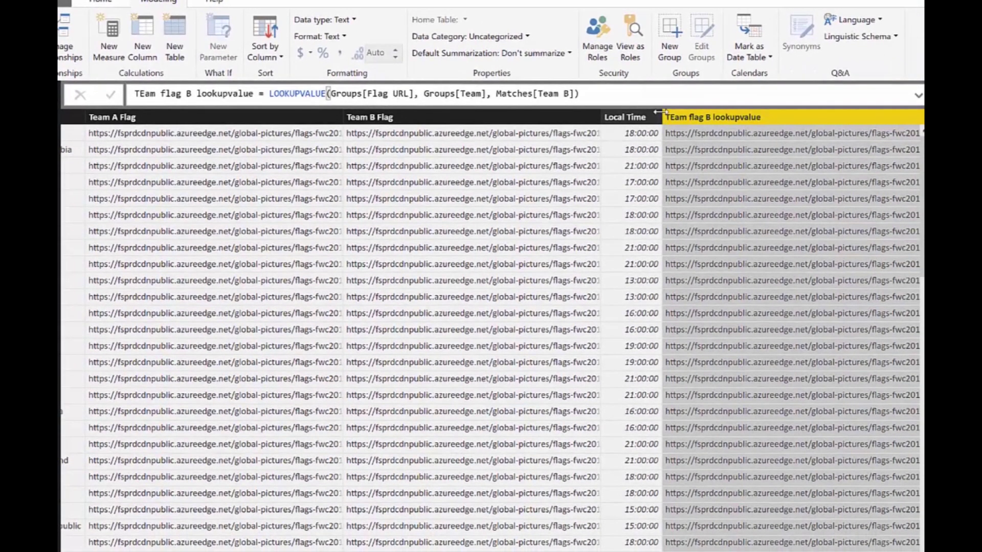
left_click_drag(660, 112, 658, 112)
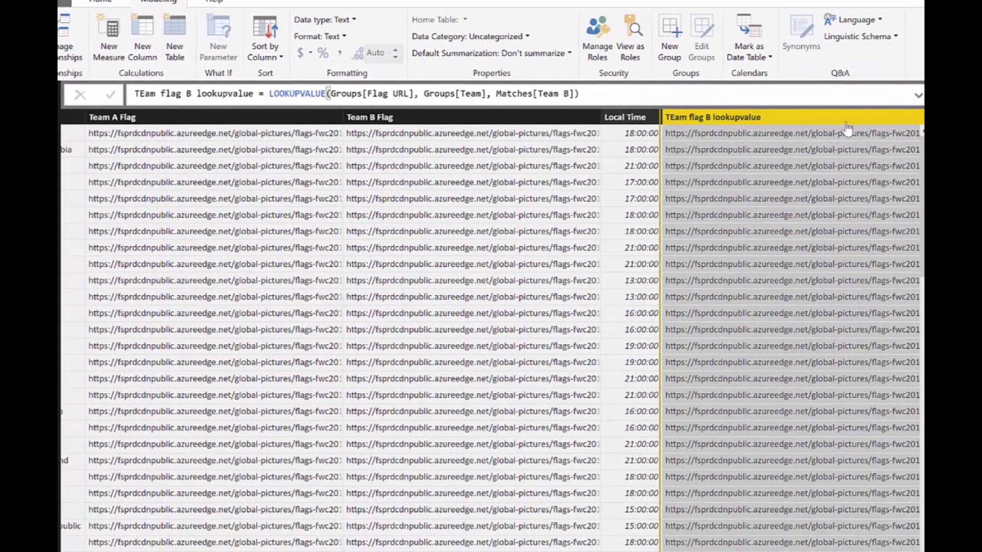
left_click(853, 143)
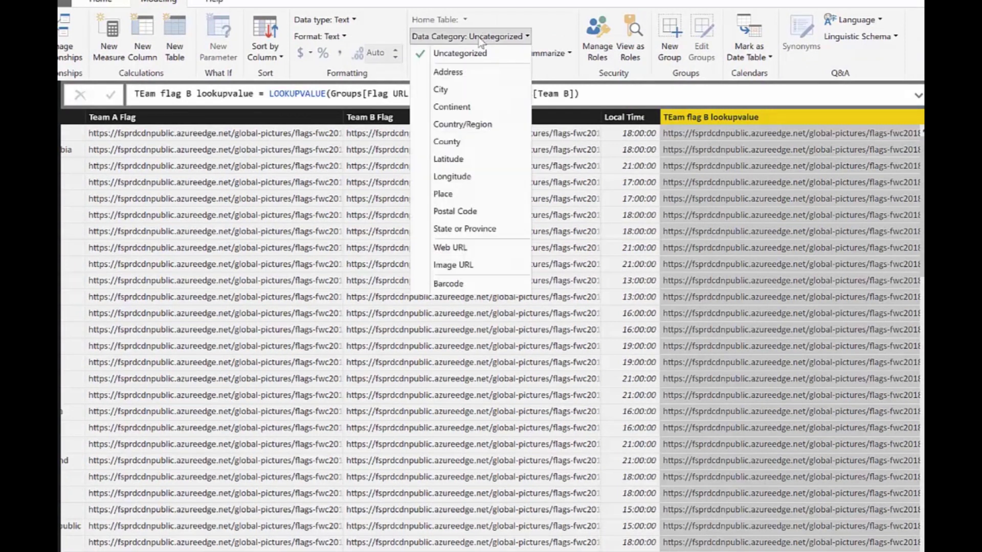
left_click(459, 266)
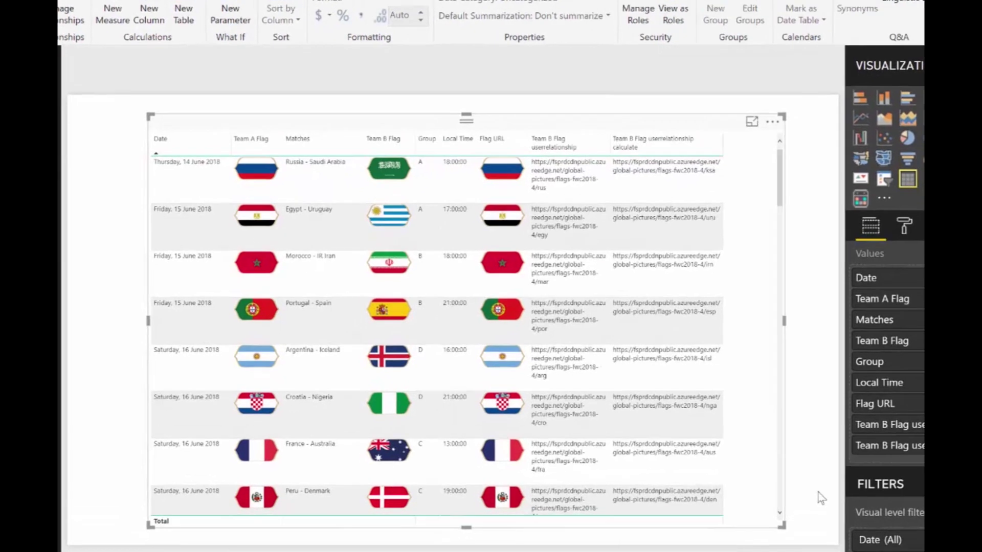
Step: Drag the TEam flag B lookupvalue field onto the Page 2 matches table
left_click_drag(766, 507, 591, 344)
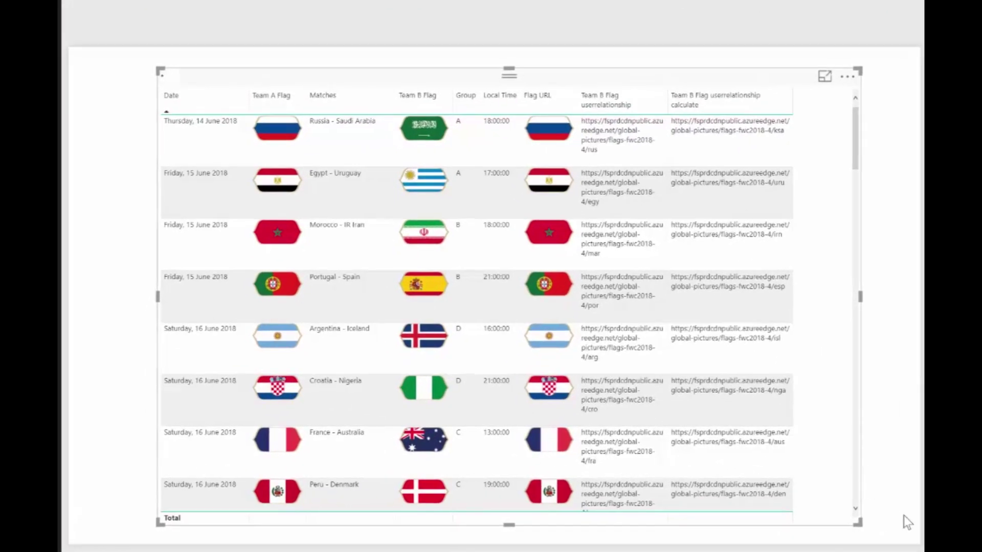